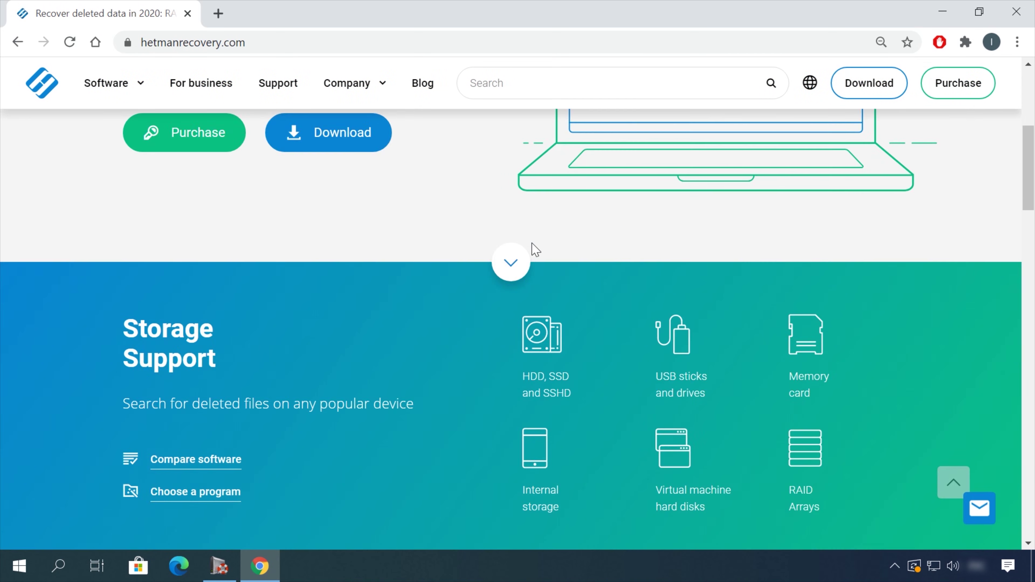
{"action": "scroll", "coordinate": [533, 246], "scroll_direction": "down", "scroll_amount": 12}
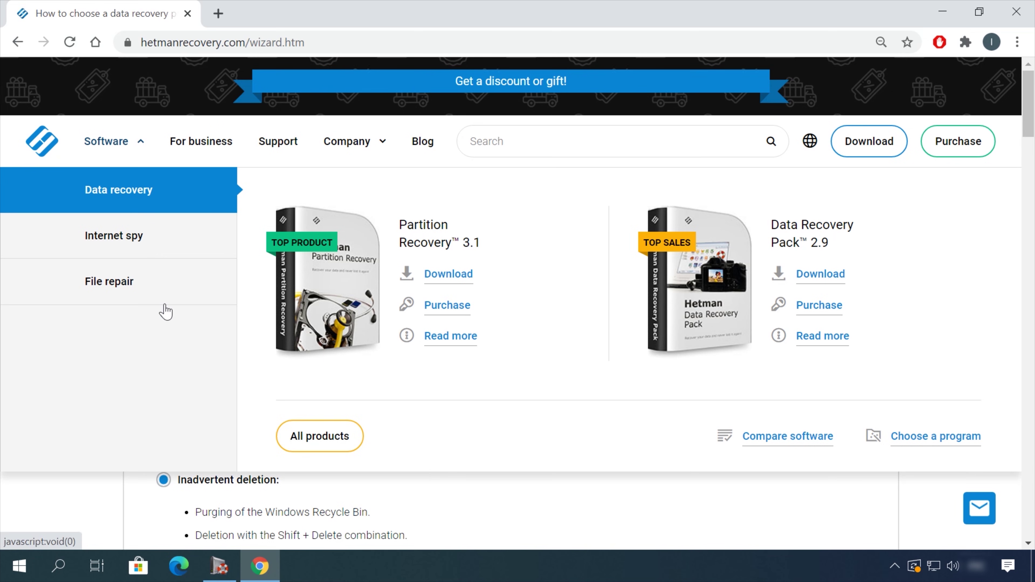
Step: Download the Hetman Partition Recovery installer from the All products list
{"action": "left_click", "coordinate": [340, 445]}
{"action": "scroll", "coordinate": [408, 411], "scroll_direction": "down", "scroll_amount": 10}
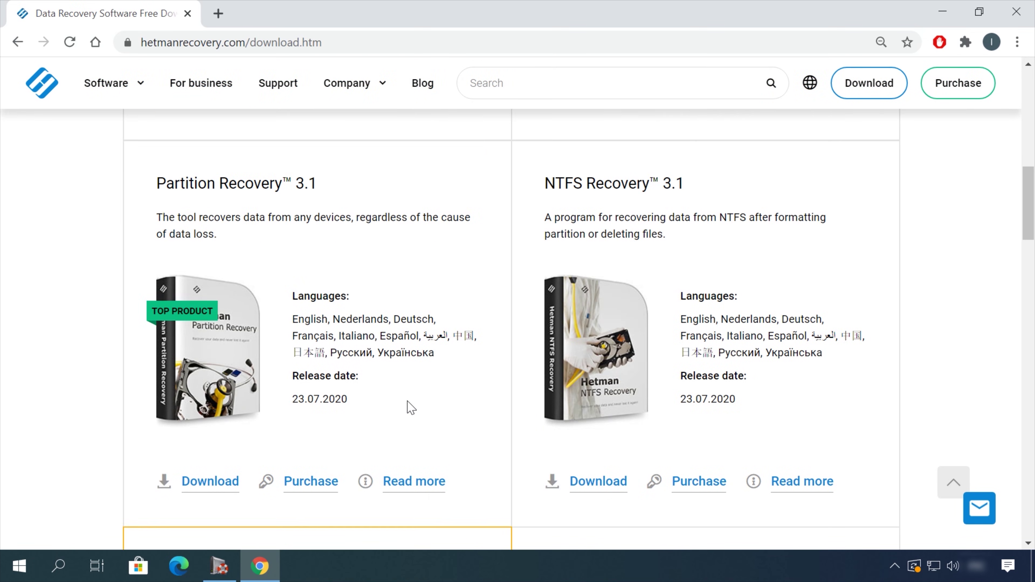
{"action": "left_click", "coordinate": [209, 483]}
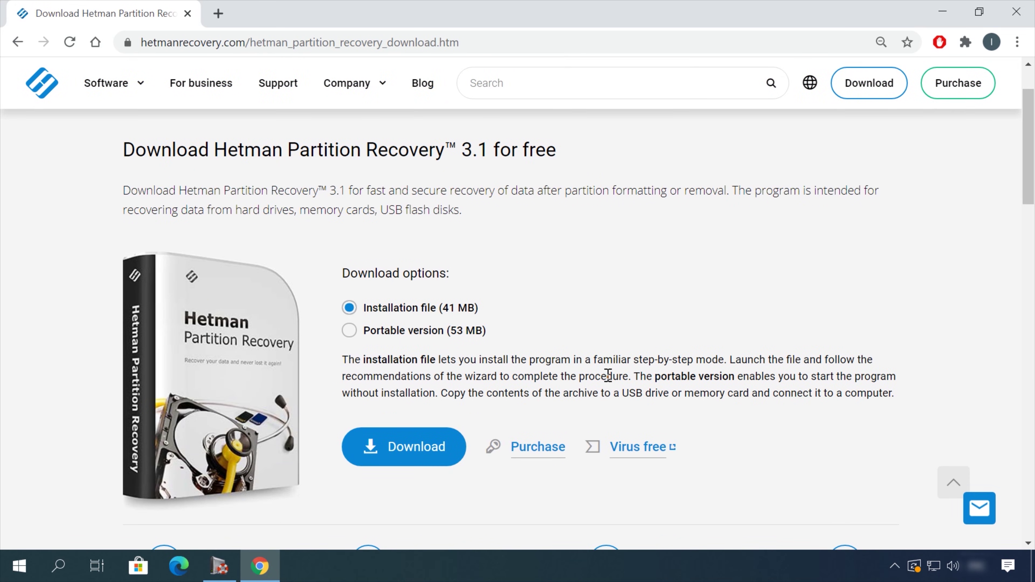
{"action": "left_click", "coordinate": [409, 455]}
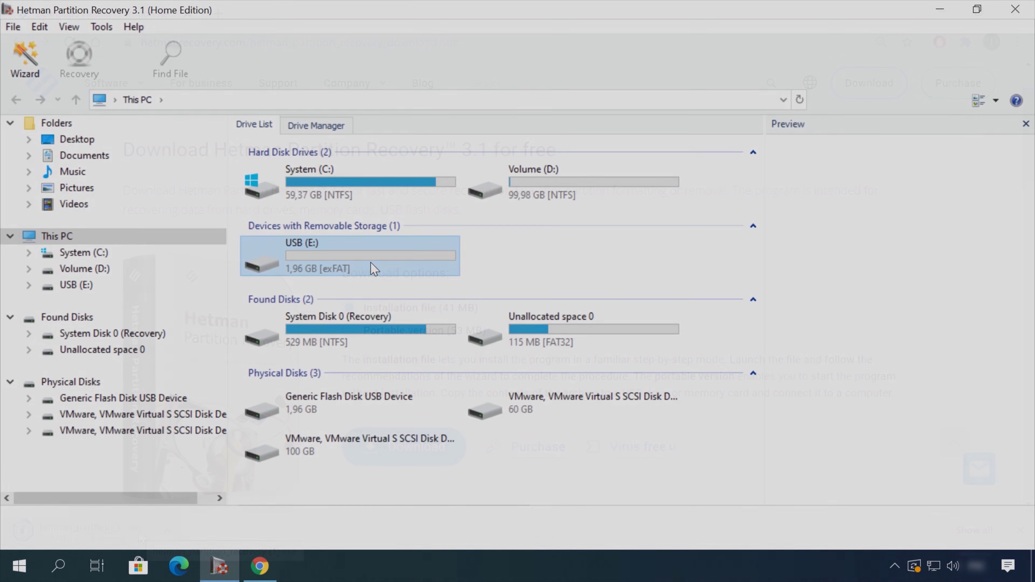
Step: Fast-scan USB (E:), preview the deleted Doc folder's OneDrive document and Earth video, and bring up its recovery options
{"action": "double_click", "coordinate": [374, 269]}
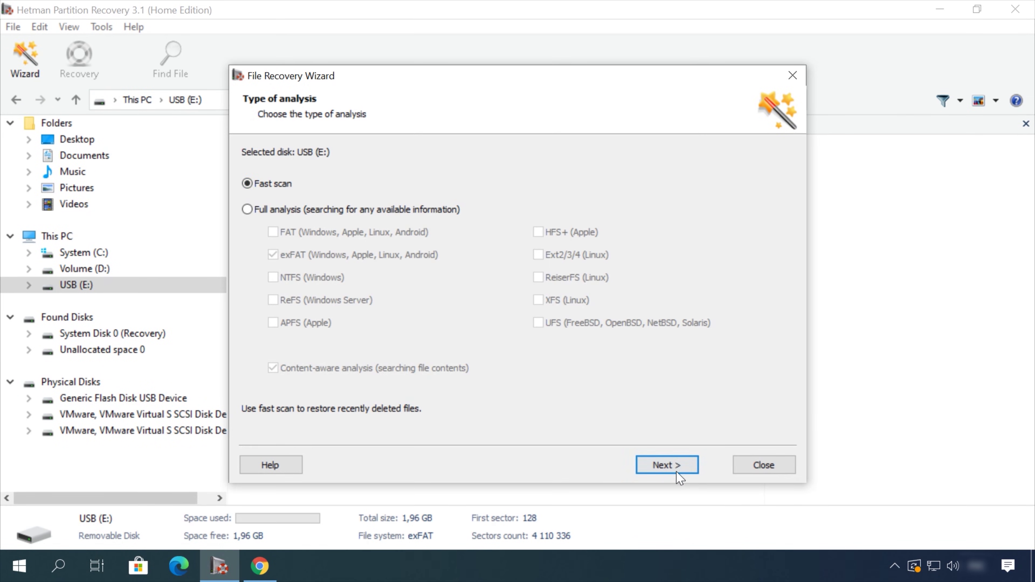
{"action": "left_click", "coordinate": [667, 465]}
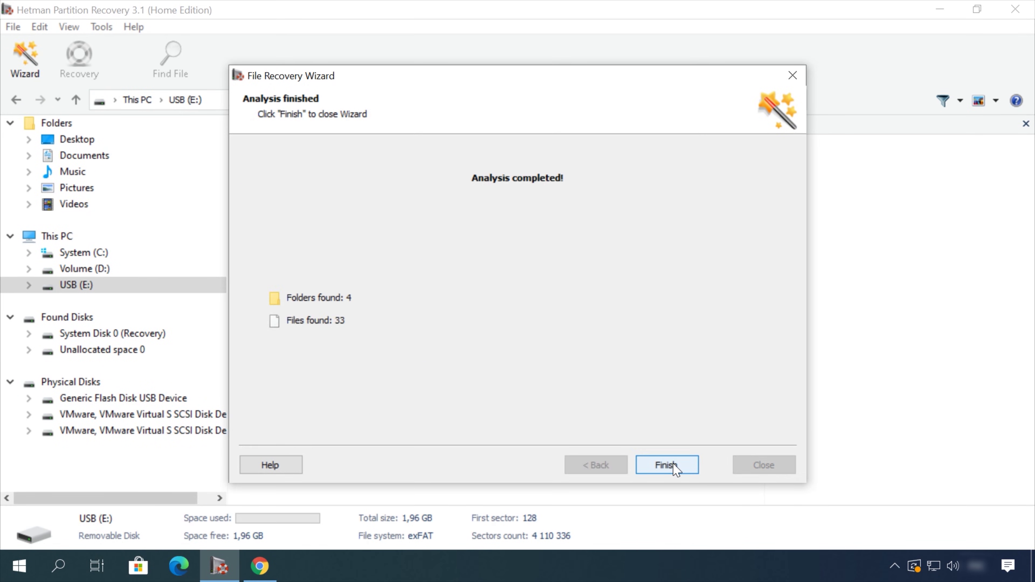
{"action": "left_click", "coordinate": [664, 464]}
{"action": "double_click", "coordinate": [482, 175]}
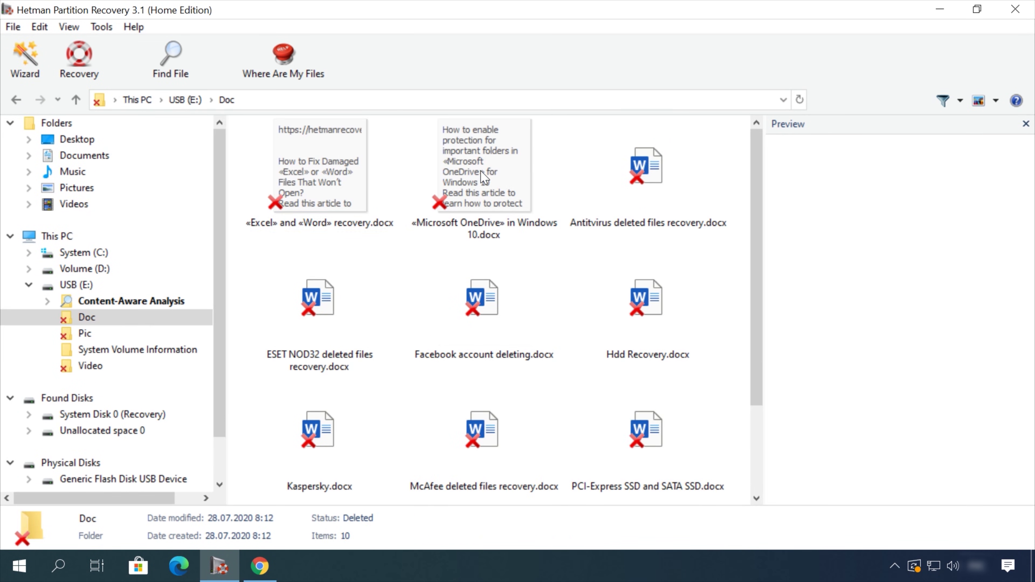
{"action": "left_click", "coordinate": [484, 178]}
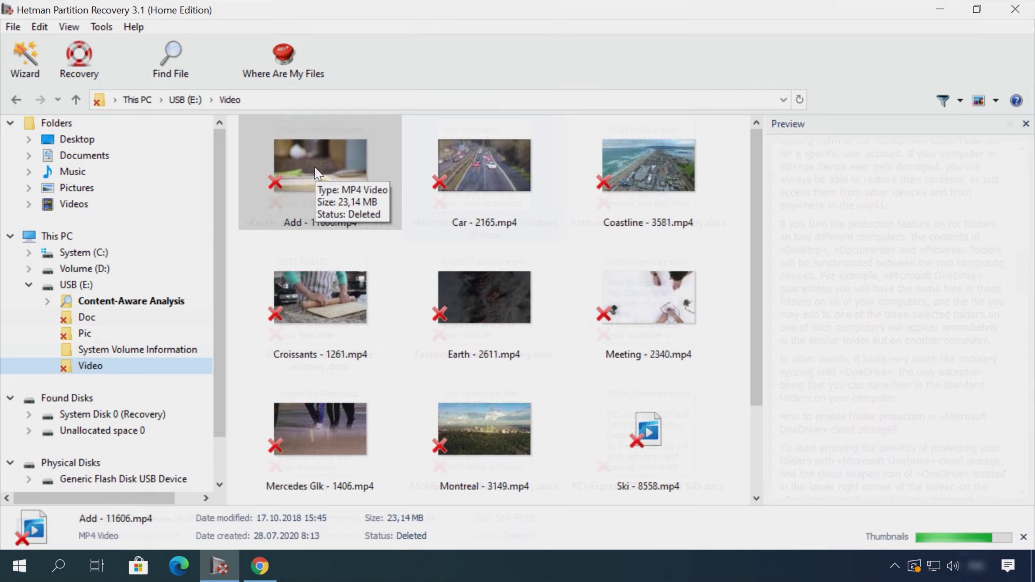
{"action": "left_click", "coordinate": [473, 294]}
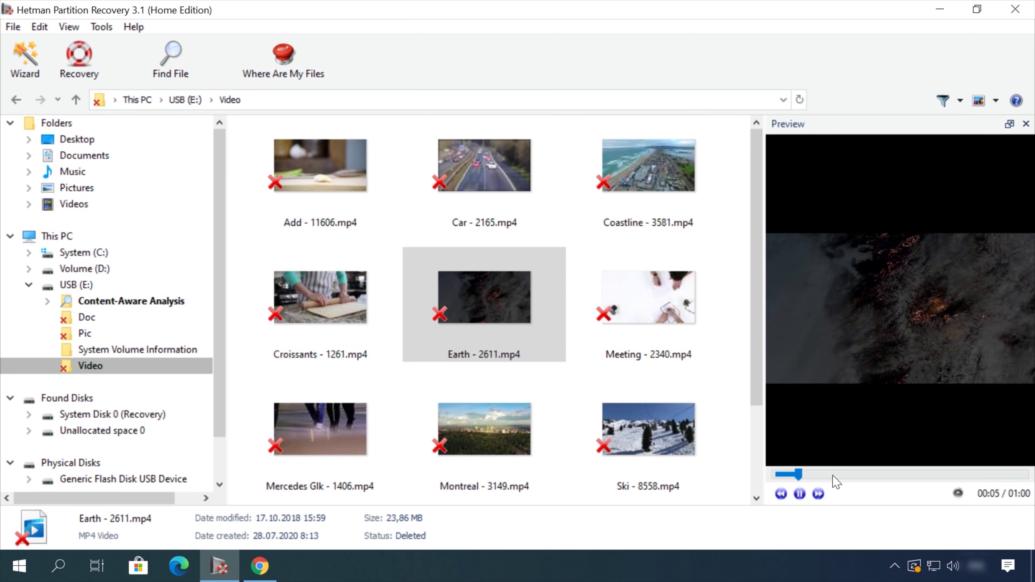
{"action": "left_click_drag", "start_coordinate": [835, 482], "coordinate": [927, 477]}
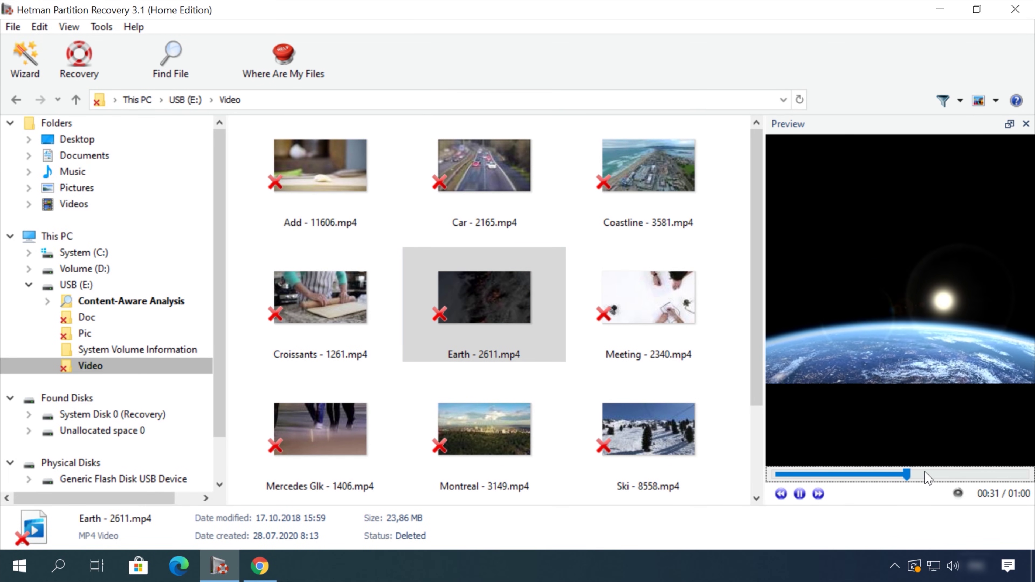
{"action": "right_click", "coordinate": [500, 286]}
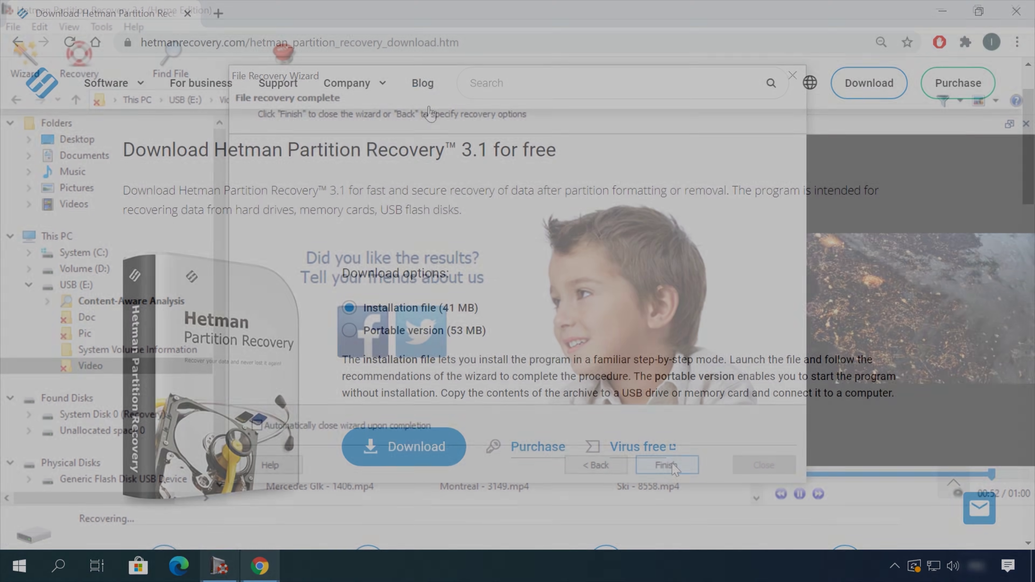
Step: Read the blog article on removing files safely and bring up its leave-a-message chat form
{"action": "left_click", "coordinate": [428, 87]}
{"action": "scroll", "coordinate": [93, 393], "scroll_direction": "down", "scroll_amount": 10}
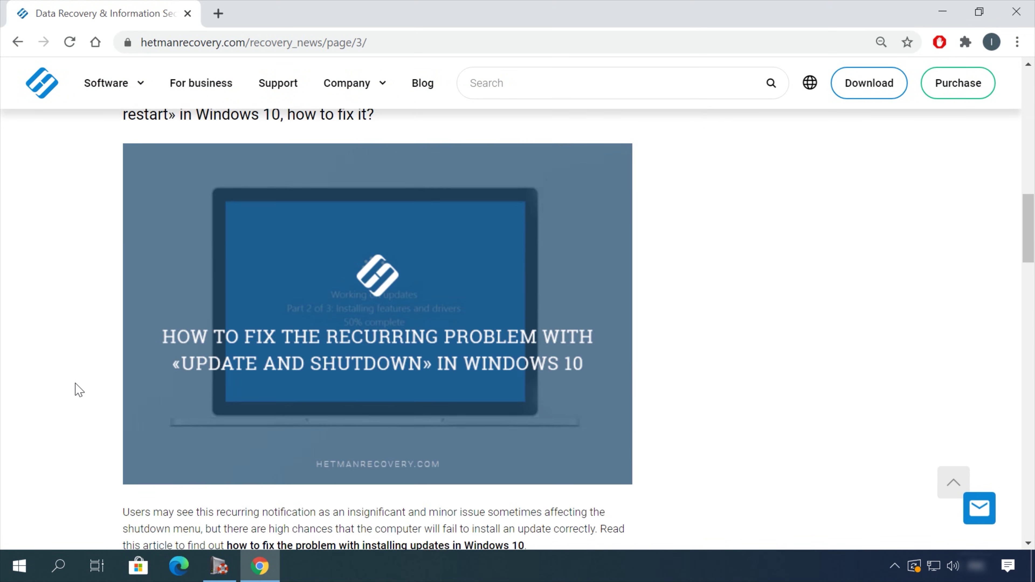
{"action": "scroll", "coordinate": [79, 390], "scroll_direction": "down", "scroll_amount": 10}
{"action": "left_click", "coordinate": [468, 123]}
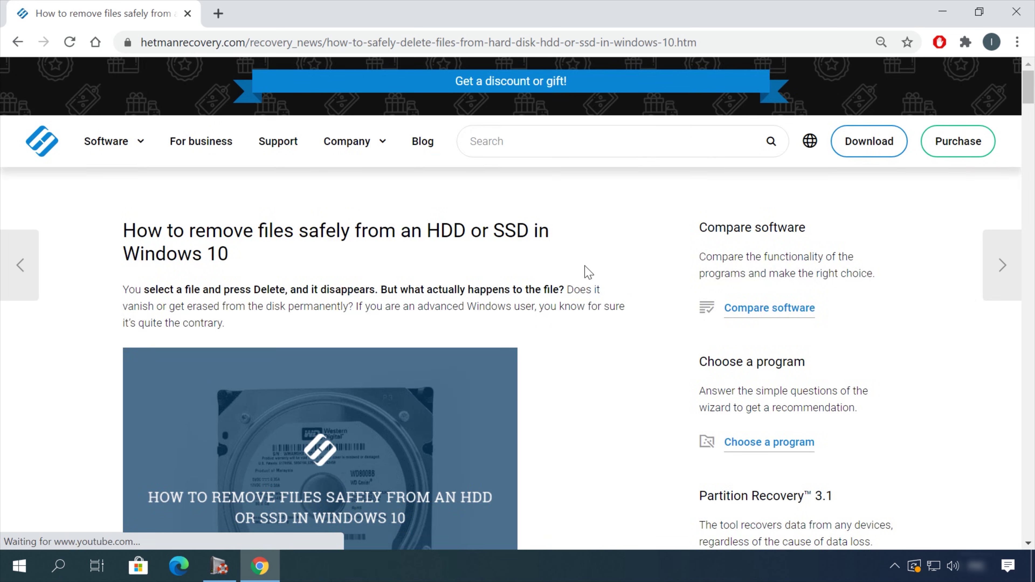
{"action": "scroll", "coordinate": [635, 314], "scroll_direction": "down", "scroll_amount": 15}
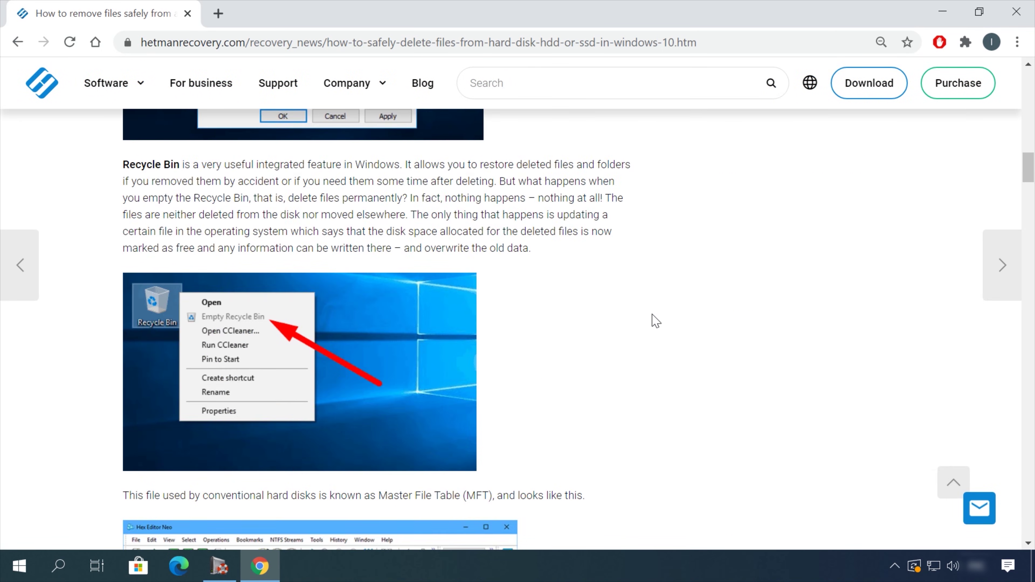
{"action": "scroll", "coordinate": [656, 321], "scroll_direction": "down", "scroll_amount": 20}
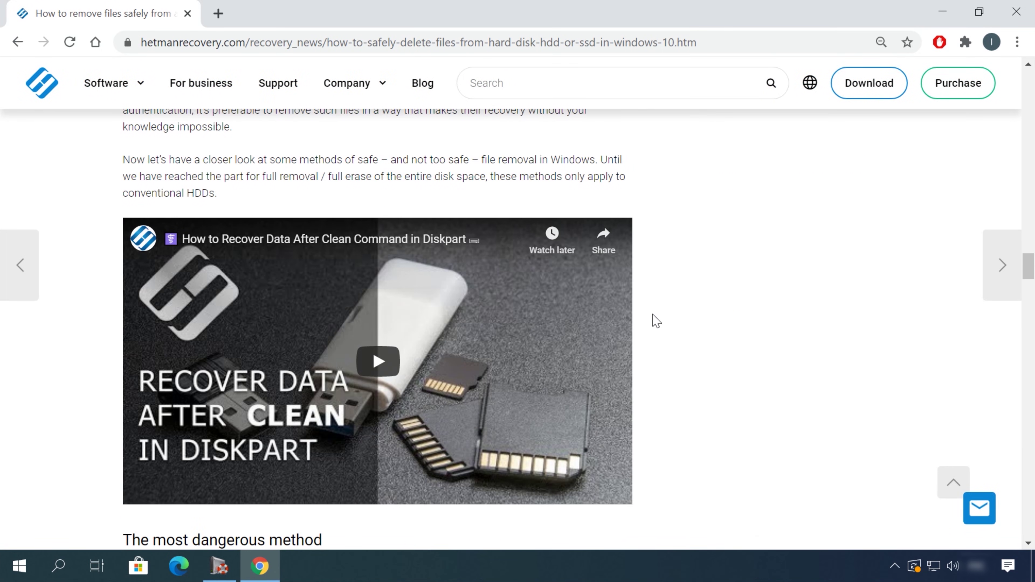
{"action": "left_click", "coordinate": [979, 508]}
Step: Begin a chat message, entering the letter 'H'
{"action": "left_click", "coordinate": [868, 403]}
{"action": "type", "text": "H"}
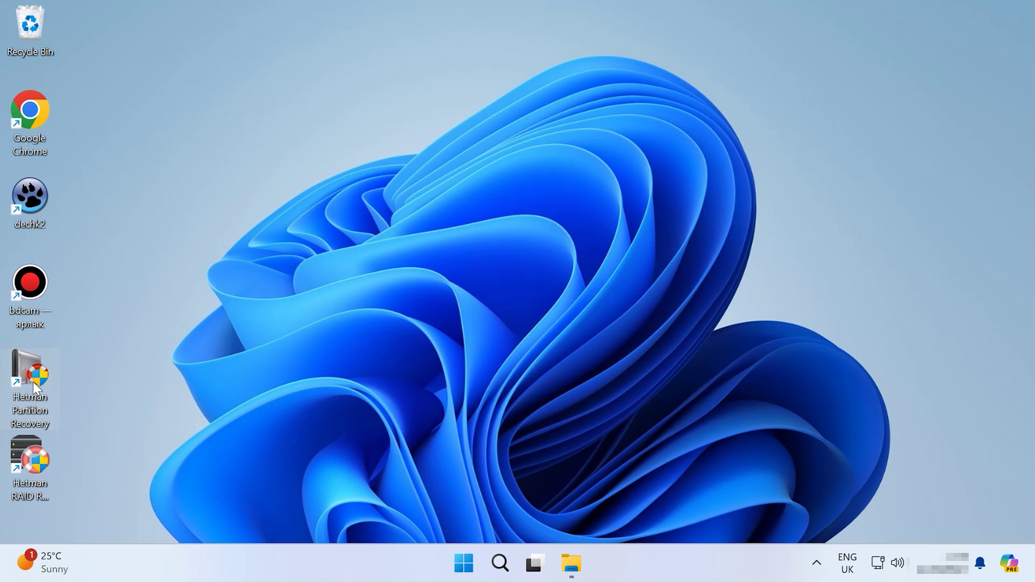
Step: Launch the program and run a Fast scan of Local Disk (G:) on external Disk 3
{"action": "double_click", "coordinate": [35, 387]}
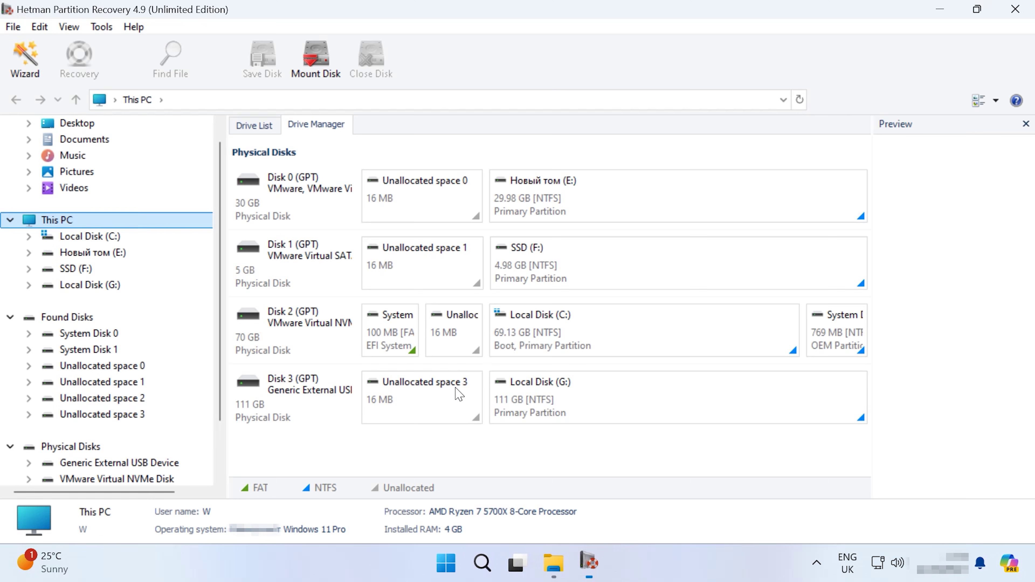
{"action": "left_click", "coordinate": [422, 398]}
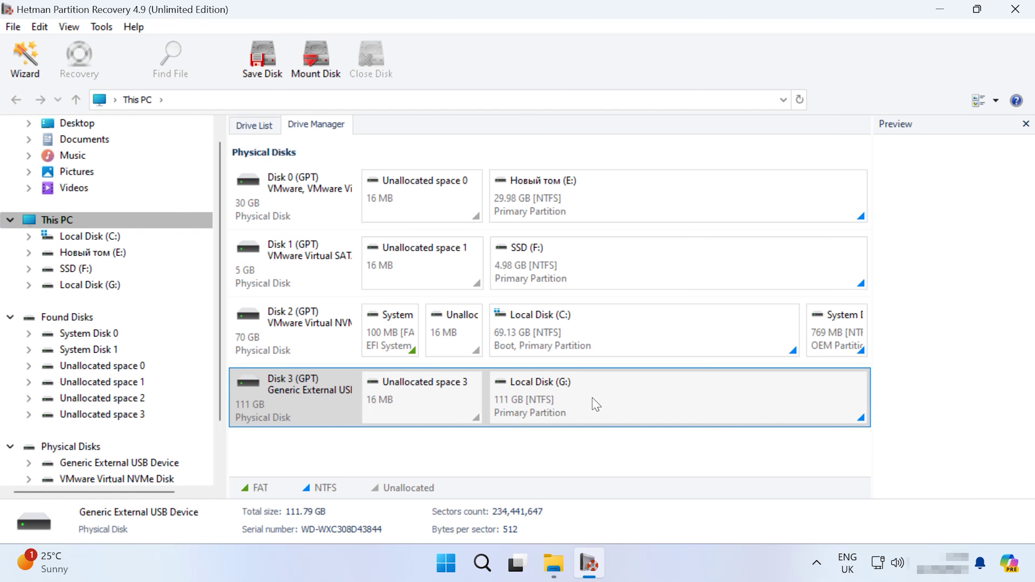
{"action": "right_click", "coordinate": [595, 404]}
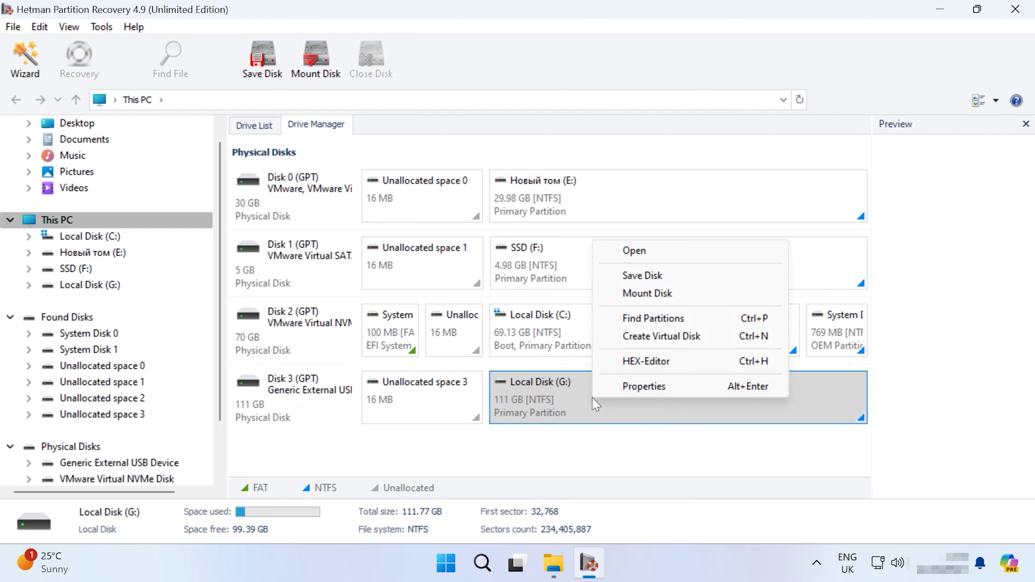
{"action": "left_click", "coordinate": [659, 257]}
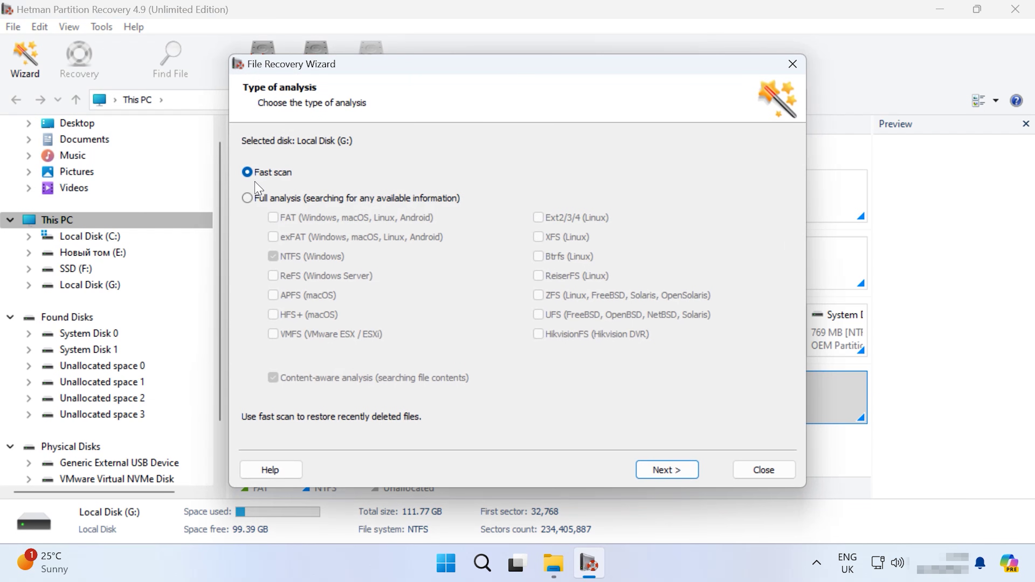
{"action": "left_click", "coordinate": [286, 200]}
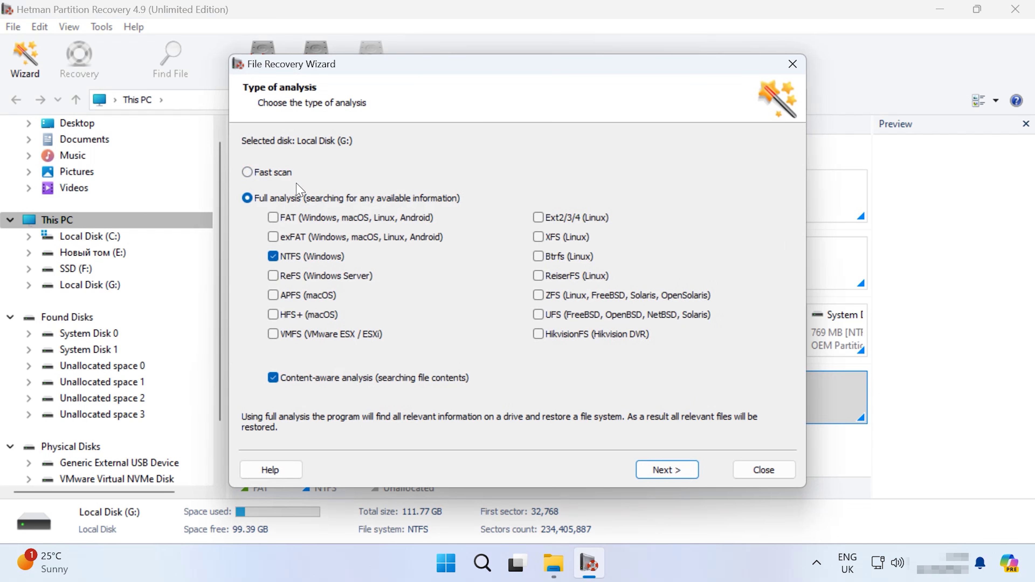
{"action": "left_click", "coordinate": [287, 181]}
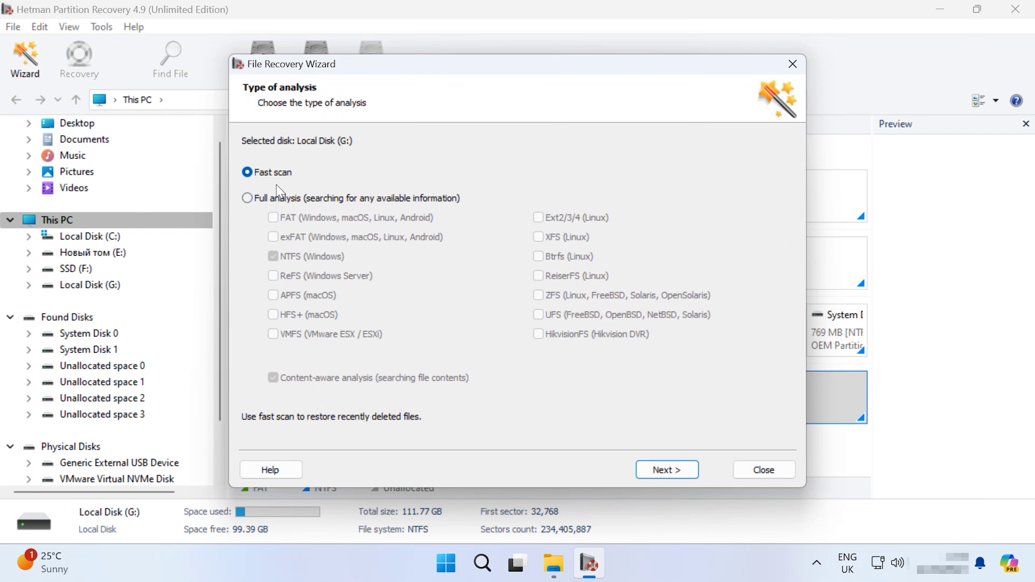
{"action": "left_click", "coordinate": [666, 470]}
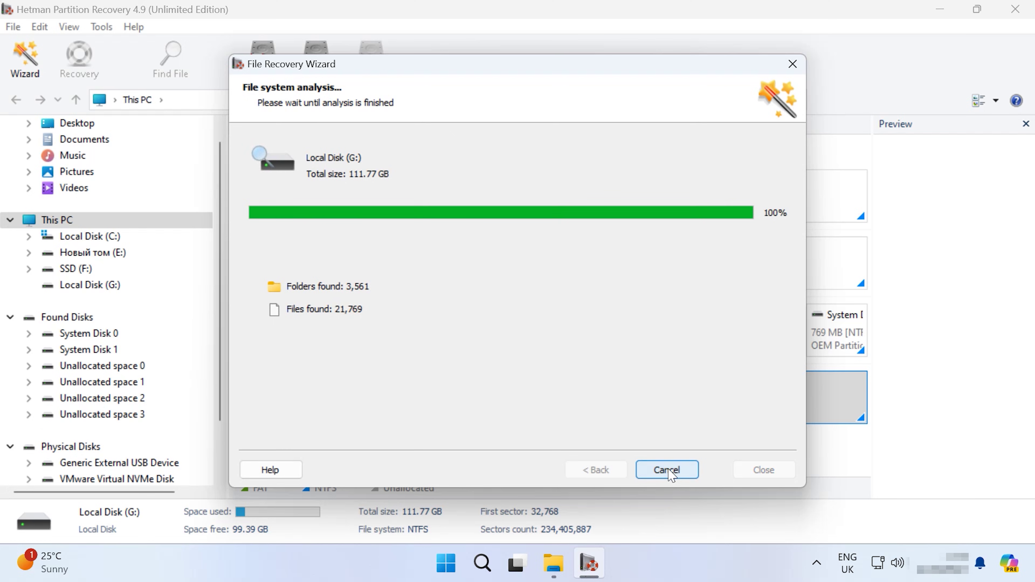
Step: Browse the scan results to G:\Users\demo_\Documents\data
{"action": "left_click", "coordinate": [671, 475]}
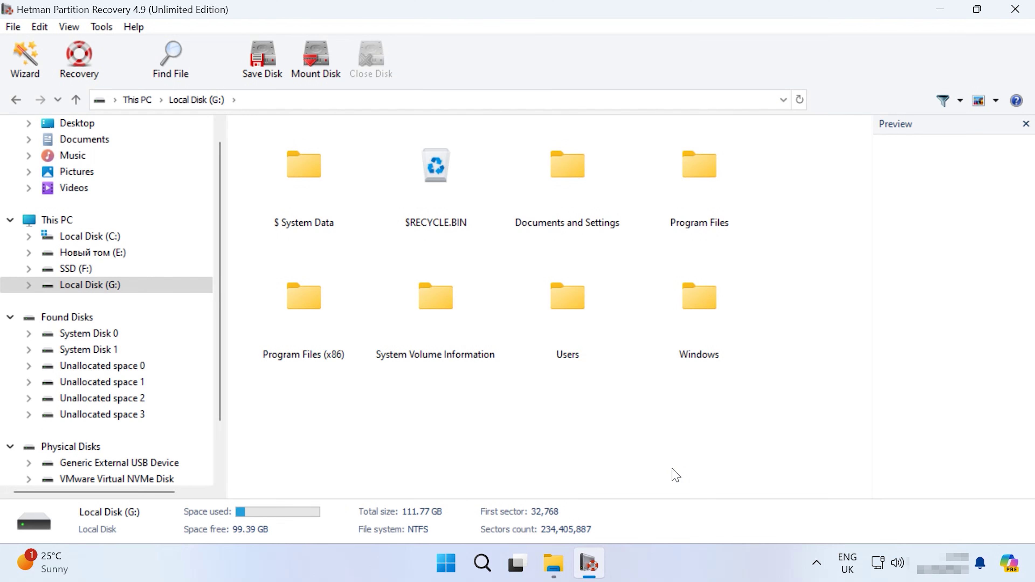
{"action": "double_click", "coordinate": [578, 315]}
{"action": "double_click", "coordinate": [709, 199]}
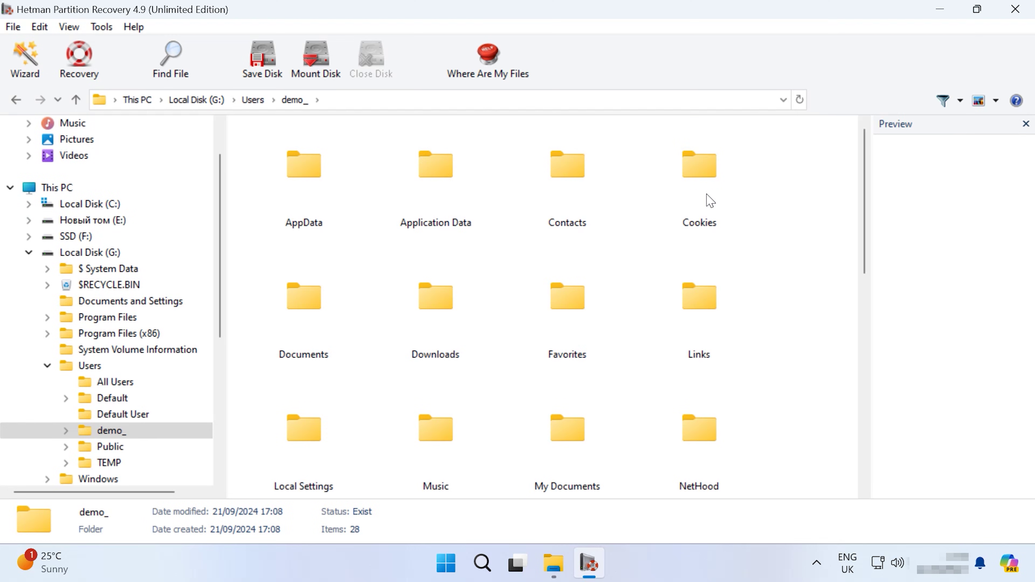
{"action": "double_click", "coordinate": [312, 337]}
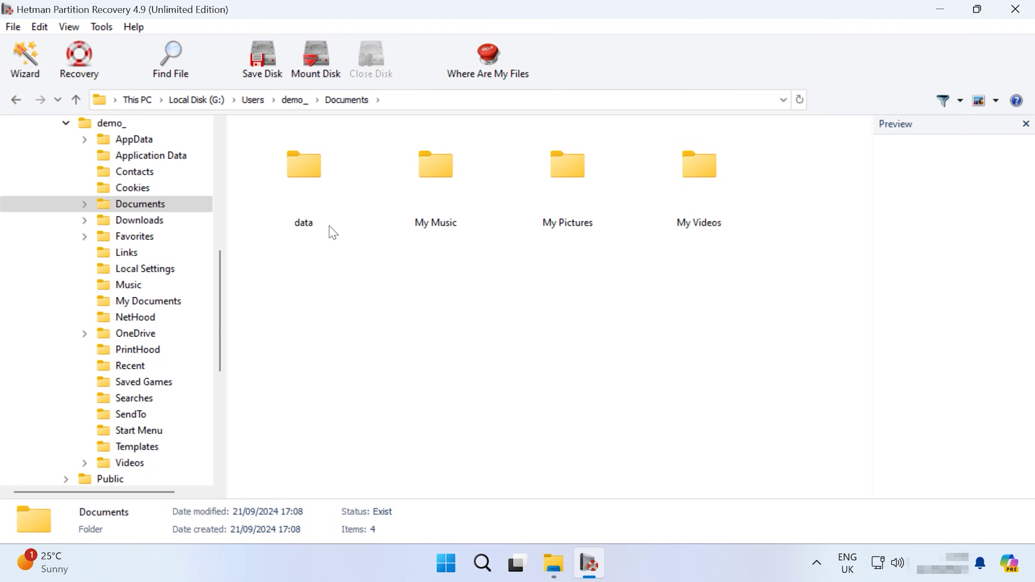
{"action": "double_click", "coordinate": [311, 174]}
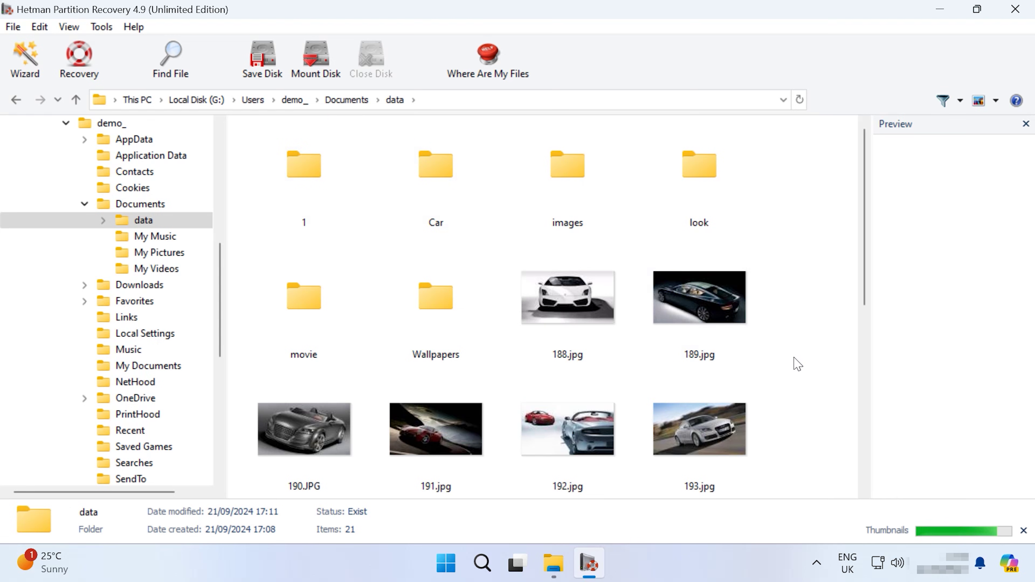
Step: Search the data folder with Find File for files named 188
{"action": "scroll", "coordinate": [797, 364], "scroll_direction": "down", "scroll_amount": 5}
{"action": "scroll", "coordinate": [797, 364], "scroll_direction": "up", "scroll_amount": 5}
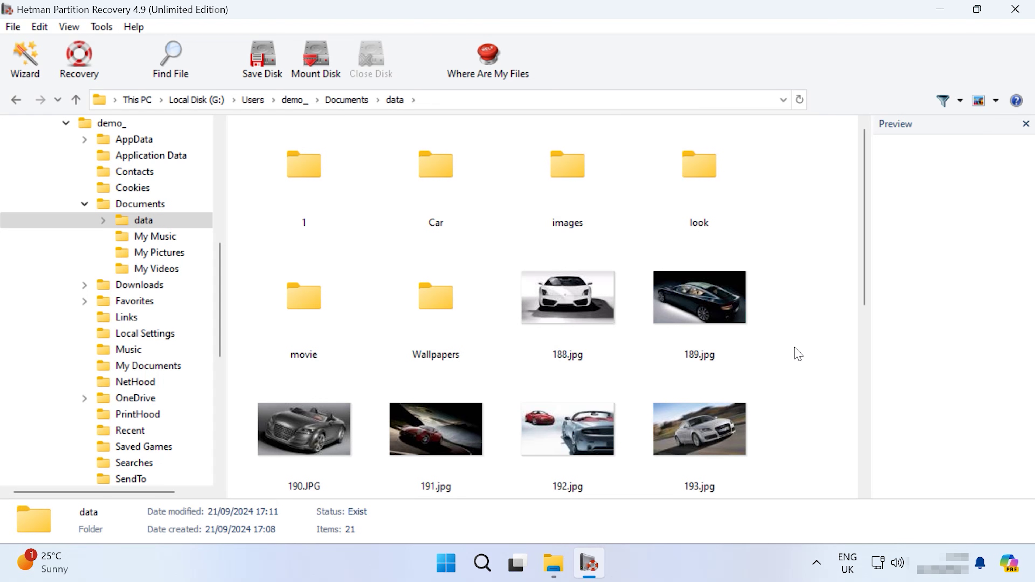
{"action": "left_click", "coordinate": [178, 70]}
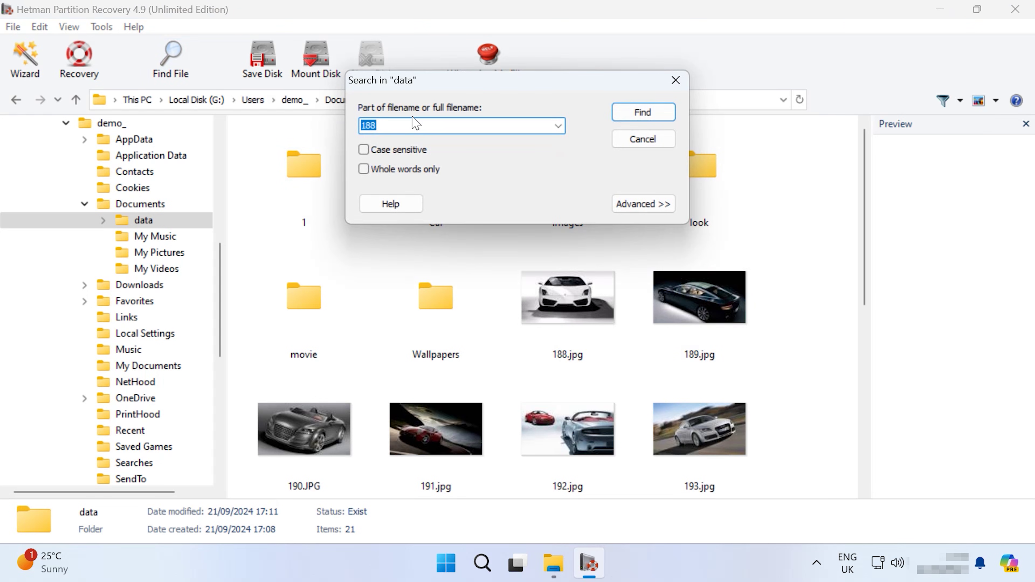
{"action": "left_click", "coordinate": [646, 115]}
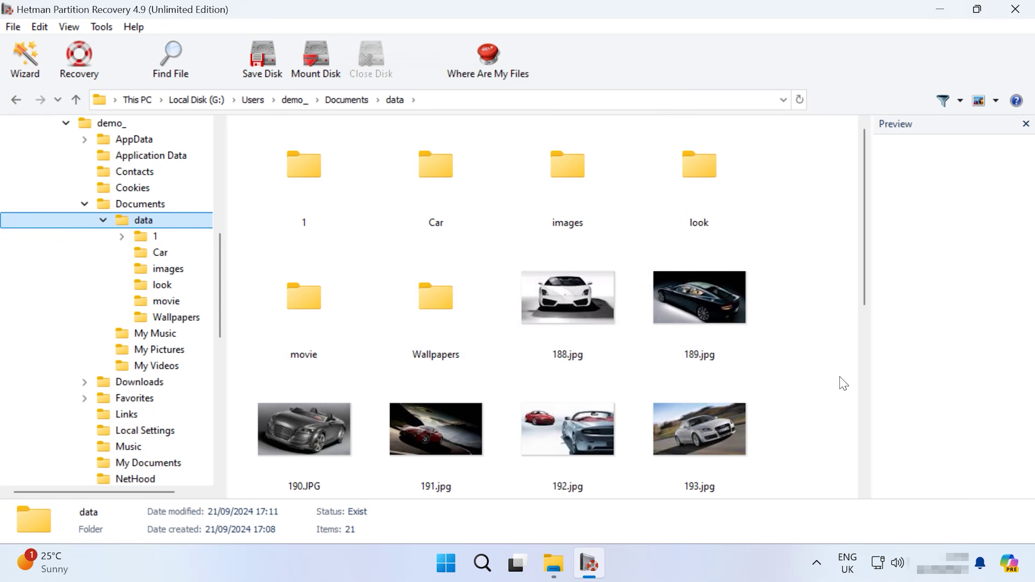
Step: Recover photos 190.JPG–193.jpg to the hard disk at C:\2, then bring up File Explorer
{"action": "left_click_drag", "start_coordinate": [838, 409], "coordinate": [310, 432]}
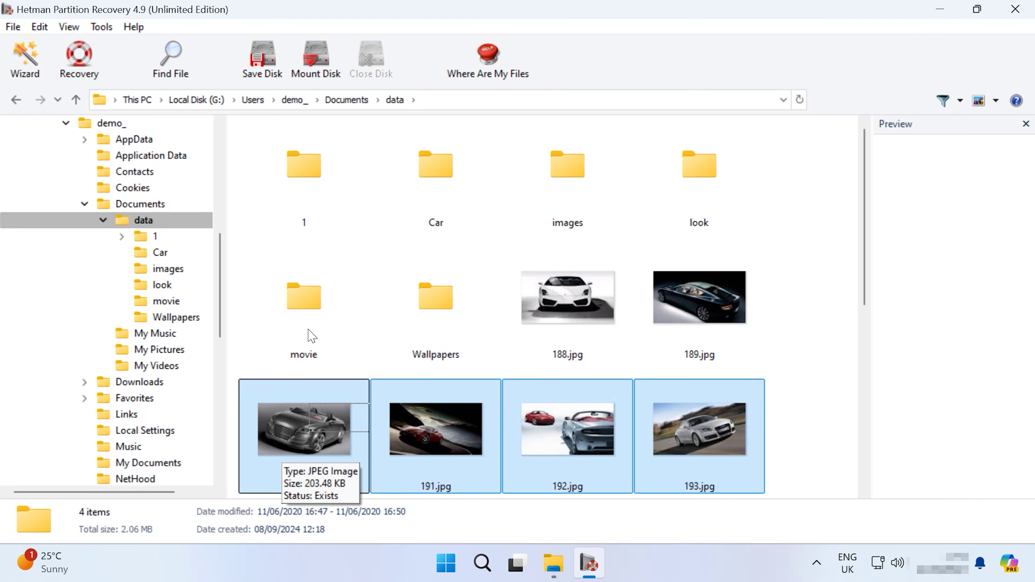
{"action": "left_click", "coordinate": [99, 74]}
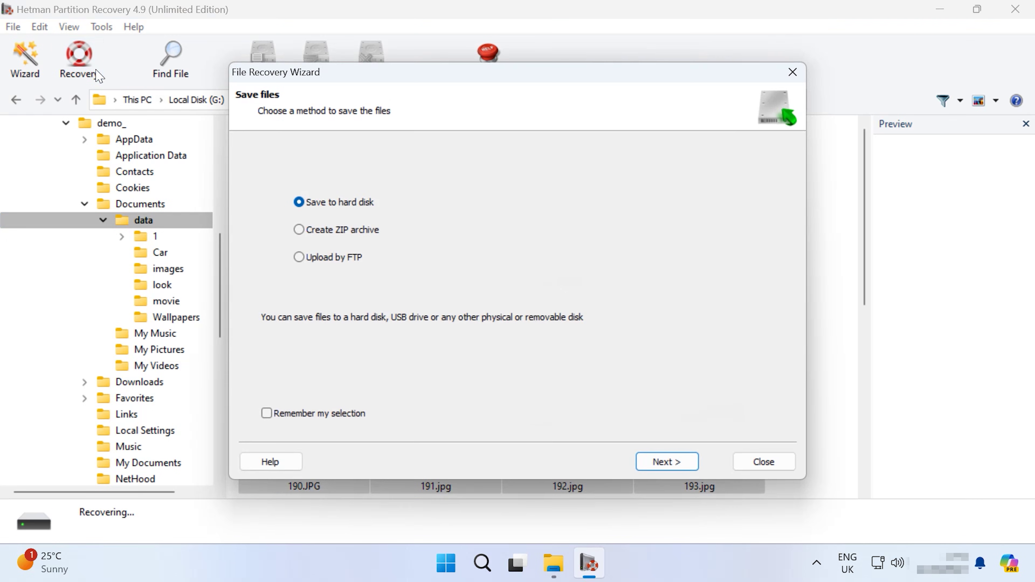
{"action": "left_click", "coordinate": [664, 461]}
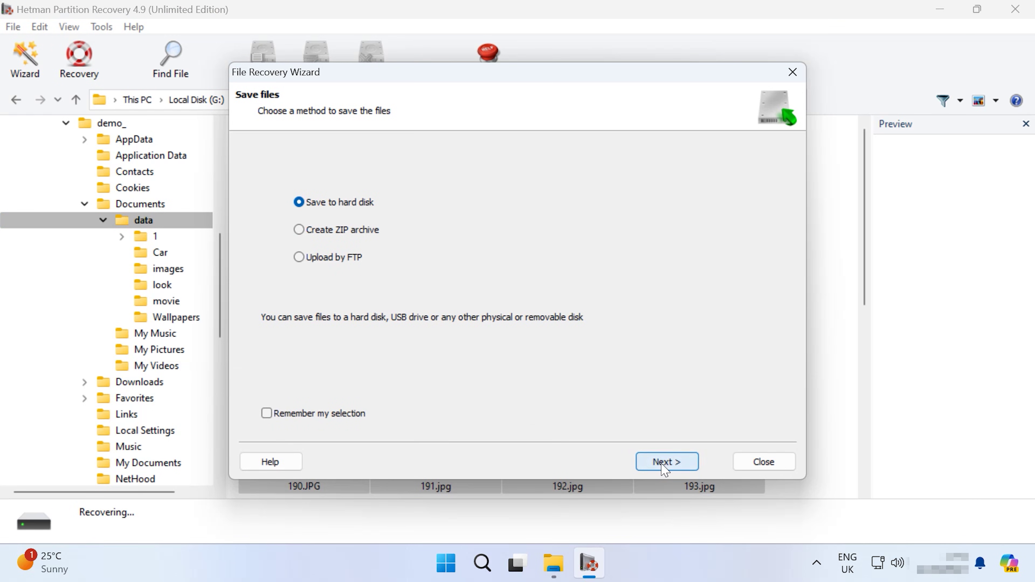
{"action": "left_click", "coordinate": [330, 189]}
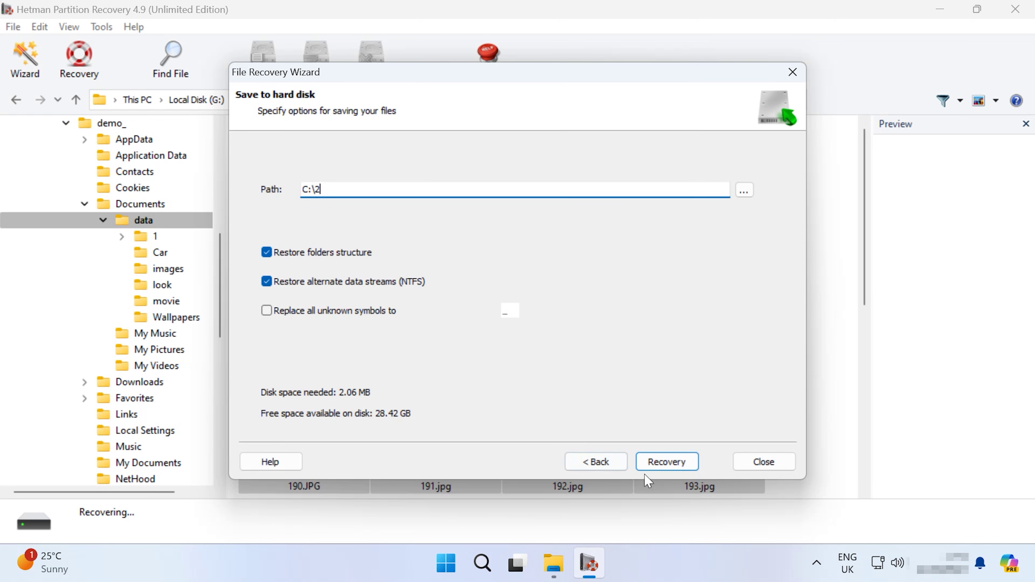
{"action": "left_click", "coordinate": [666, 463]}
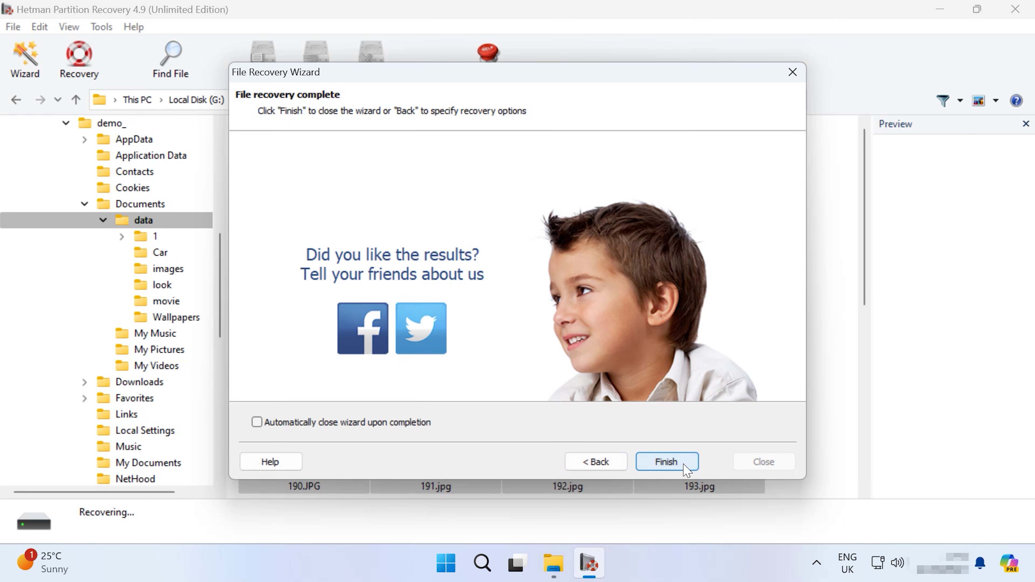
{"action": "left_click", "coordinate": [679, 467]}
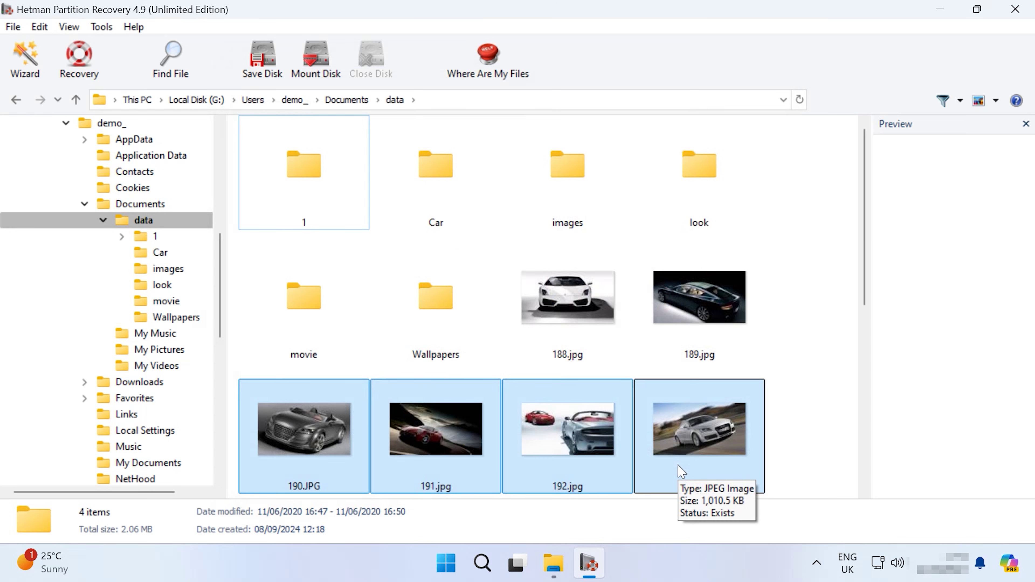
{"action": "left_click", "coordinate": [554, 564]}
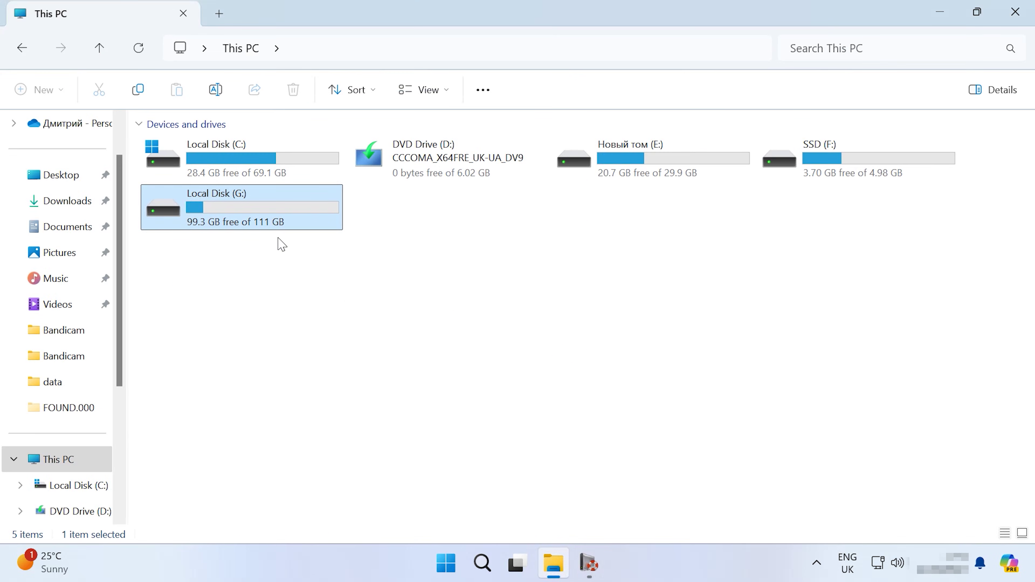
Step: Check C:\2 for the four recovered car photos, then switch back to Hetman Partition Recovery
{"action": "double_click", "coordinate": [256, 158]}
{"action": "left_click", "coordinate": [187, 174]}
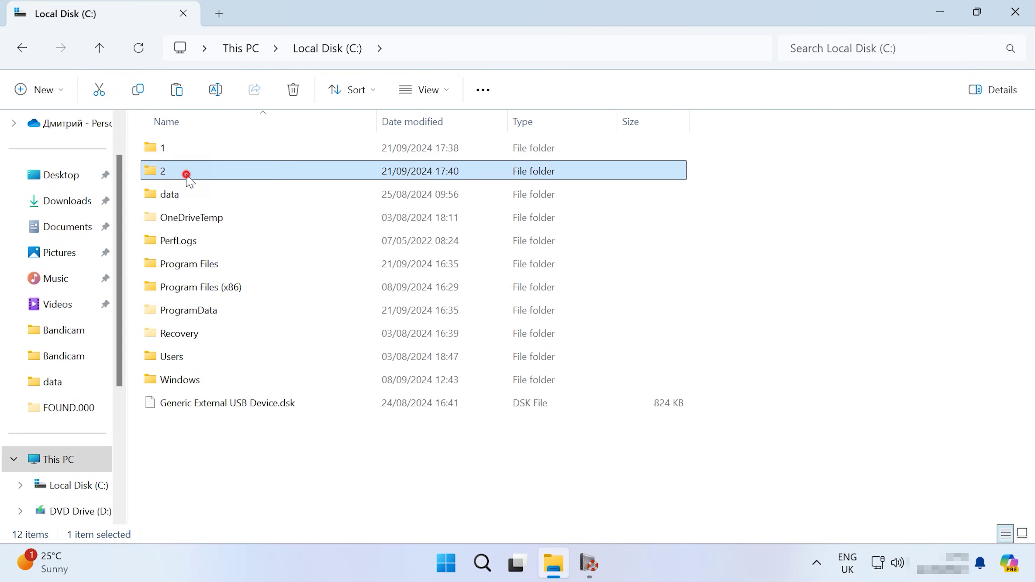
{"action": "double_click", "coordinate": [186, 174]}
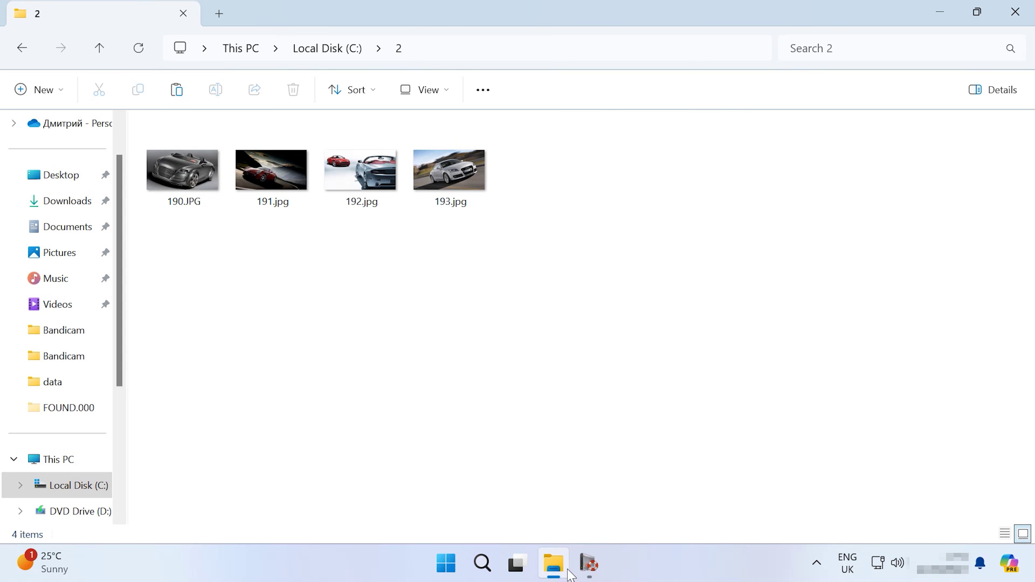
{"action": "left_click", "coordinate": [589, 565]}
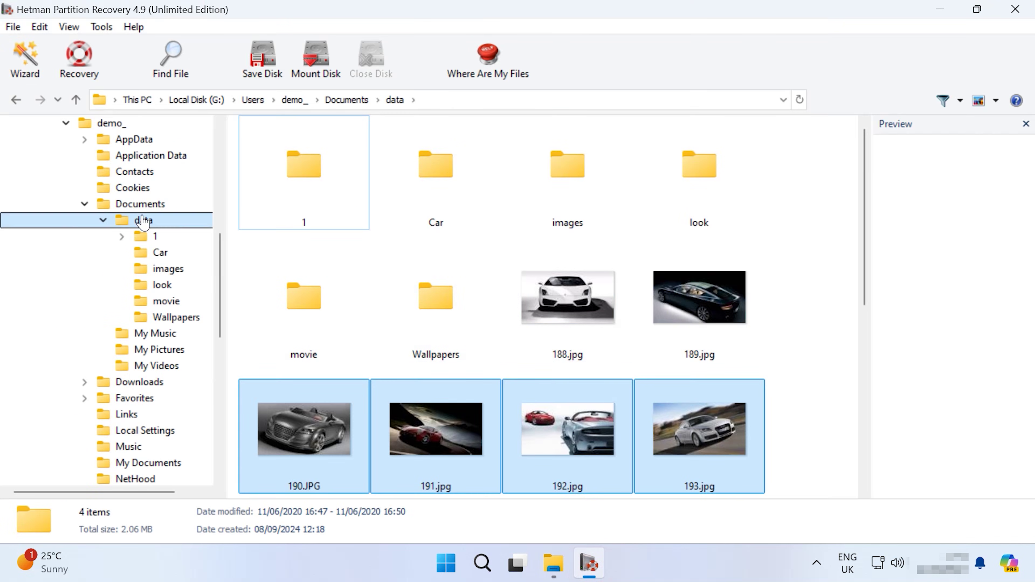
Step: Re-analyse Local Disk (G:) using Full analysis with content-aware search
{"action": "scroll", "coordinate": [143, 222], "scroll_direction": "up", "scroll_amount": 5}
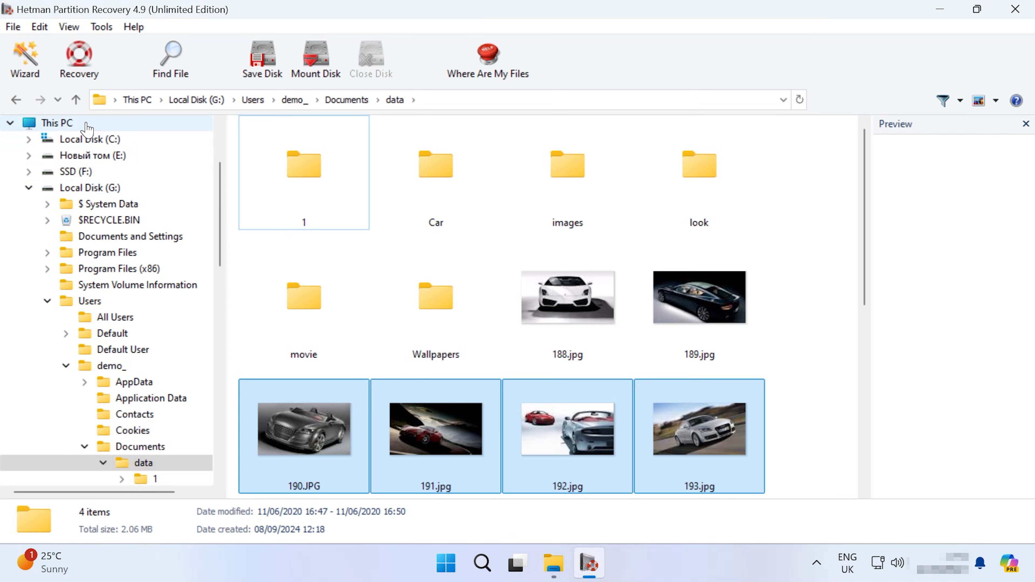
{"action": "left_click", "coordinate": [86, 124]}
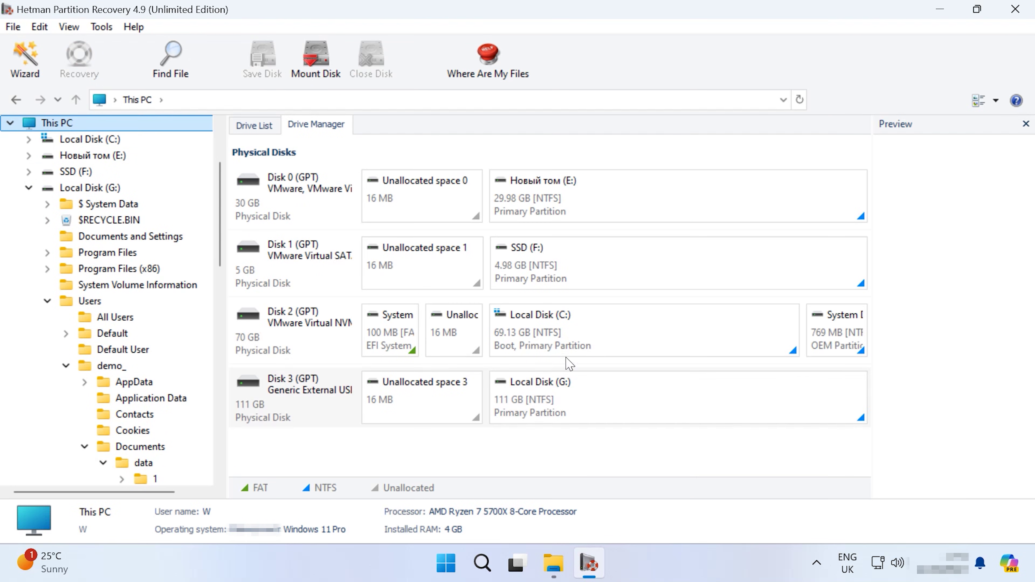
{"action": "left_click", "coordinate": [685, 407]}
{"action": "right_click", "coordinate": [686, 408]}
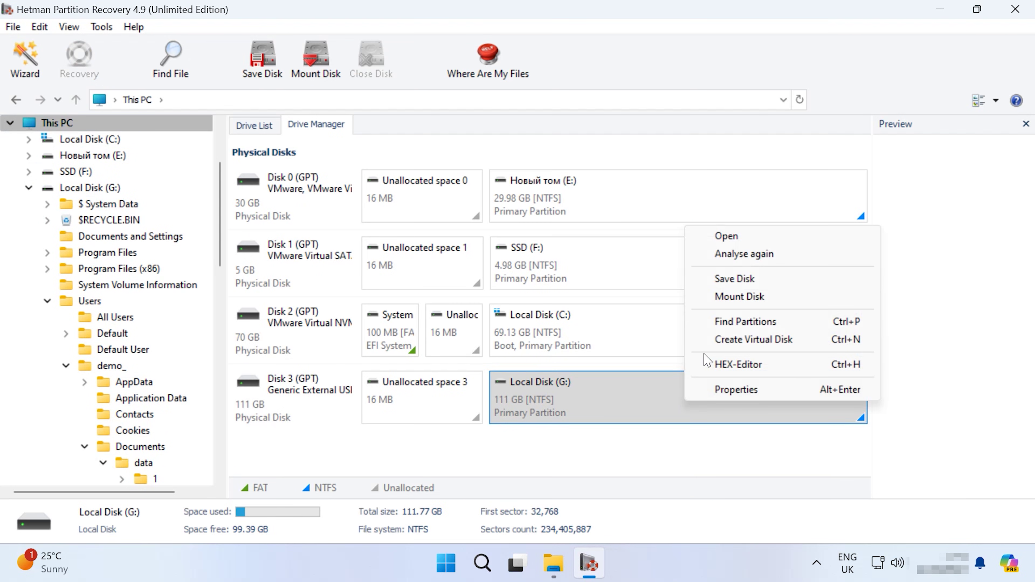
{"action": "left_click", "coordinate": [744, 254]}
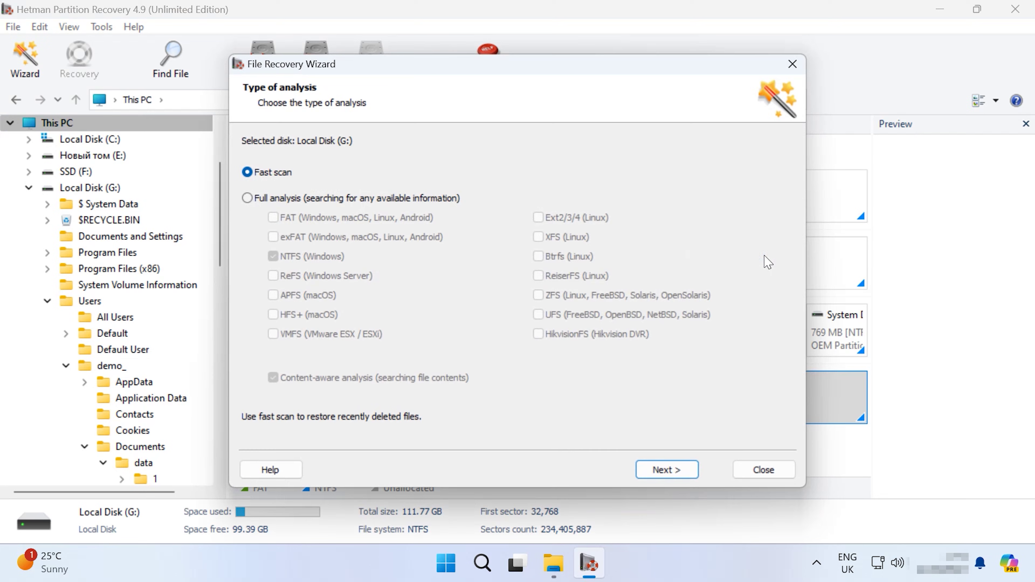
{"action": "left_click", "coordinate": [248, 198]}
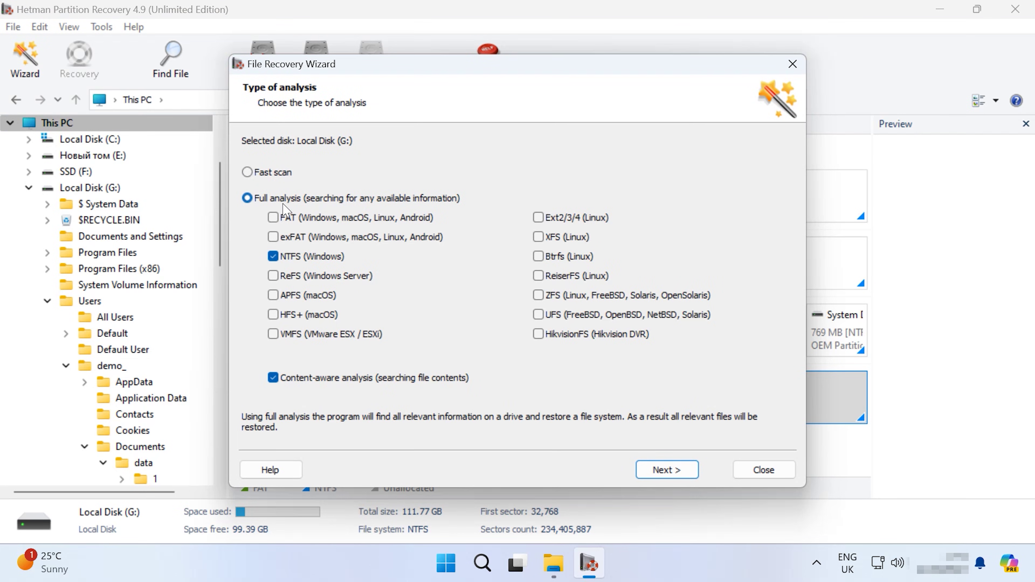
{"action": "left_click", "coordinate": [668, 471]}
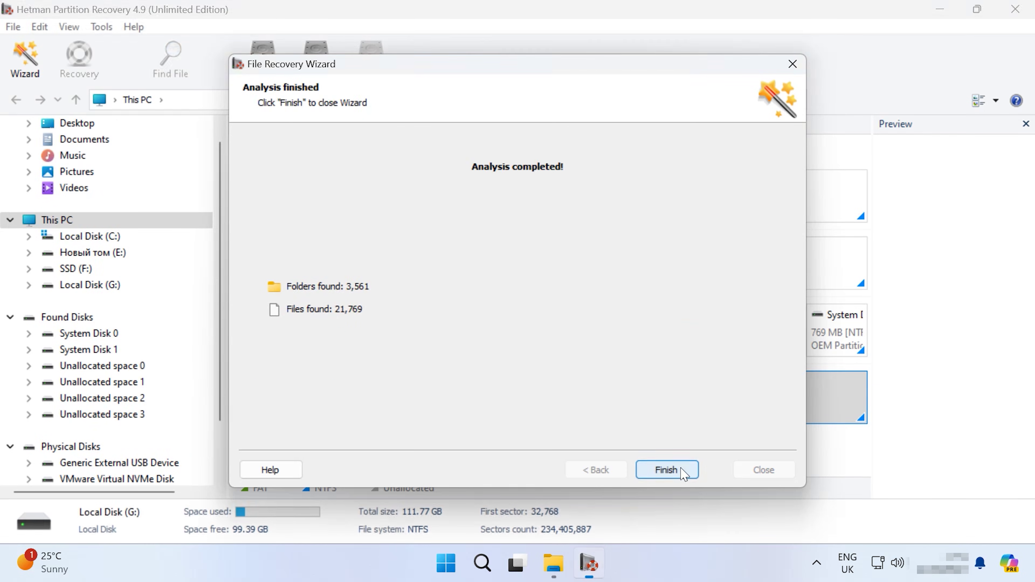
Step: Browse the full-analysis results to G:\Users\demo_\Documents\data
{"action": "left_click", "coordinate": [671, 470]}
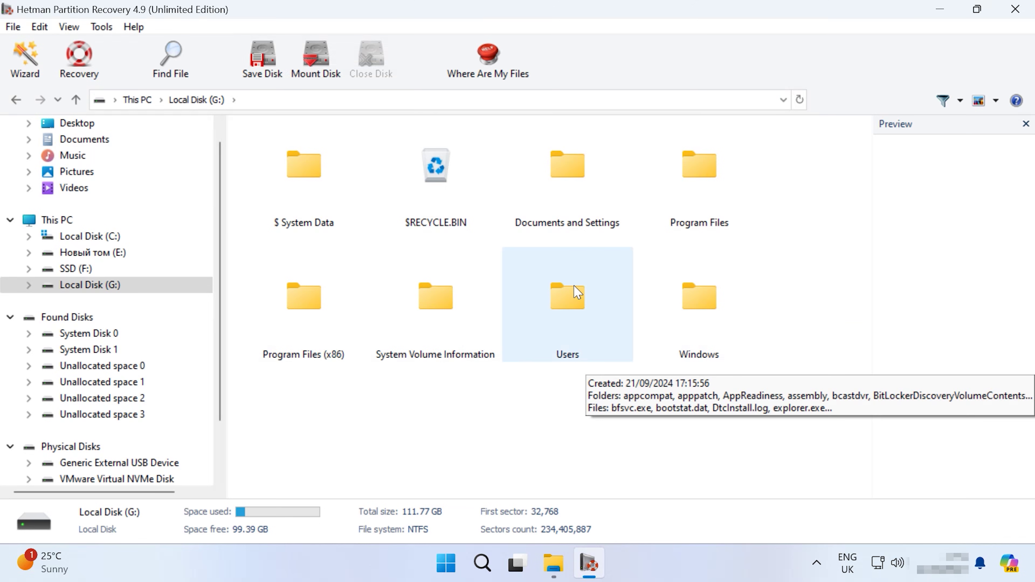
{"action": "double_click", "coordinate": [555, 322]}
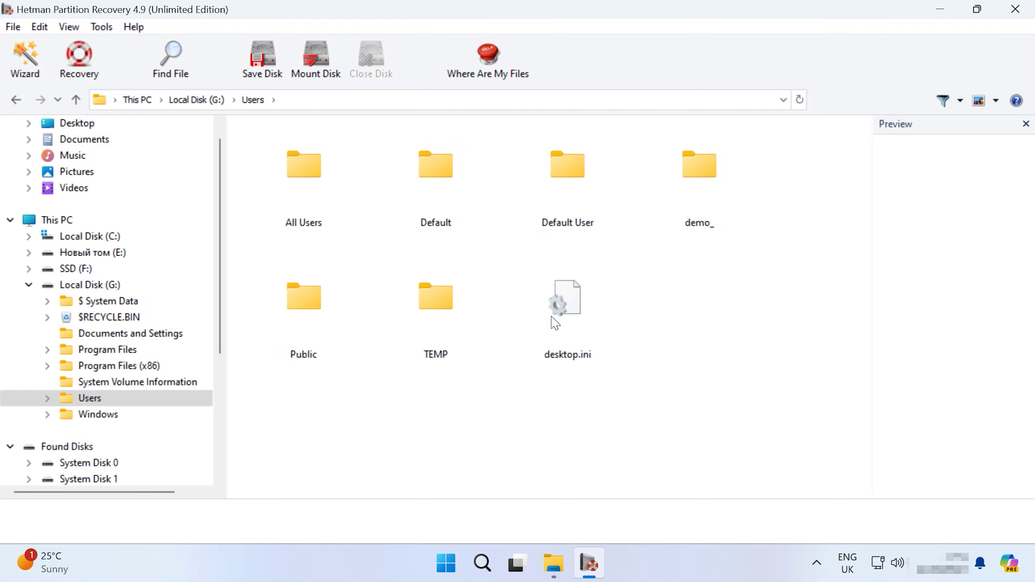
{"action": "double_click", "coordinate": [707, 208]}
{"action": "double_click", "coordinate": [303, 324]}
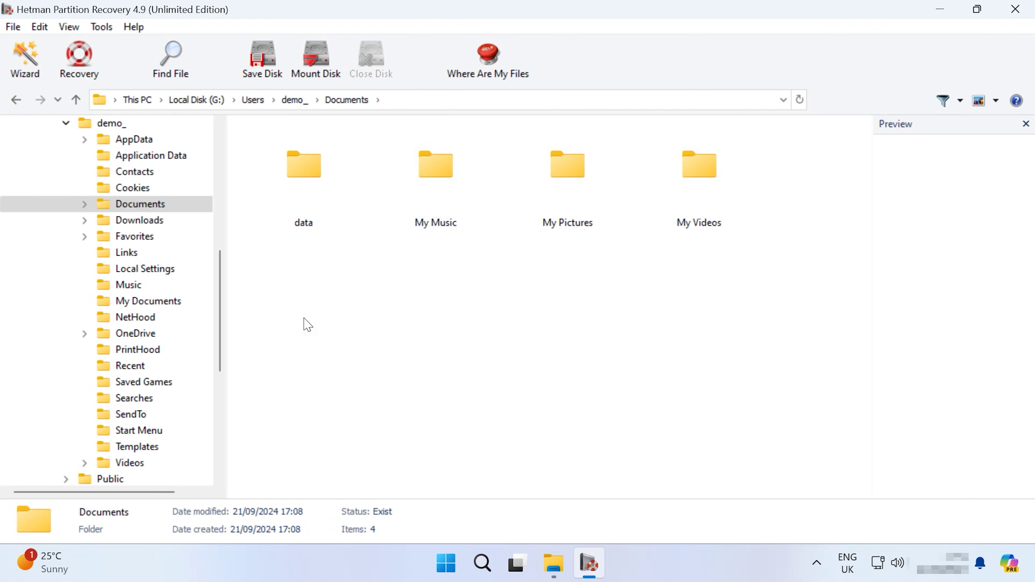
{"action": "double_click", "coordinate": [332, 200]}
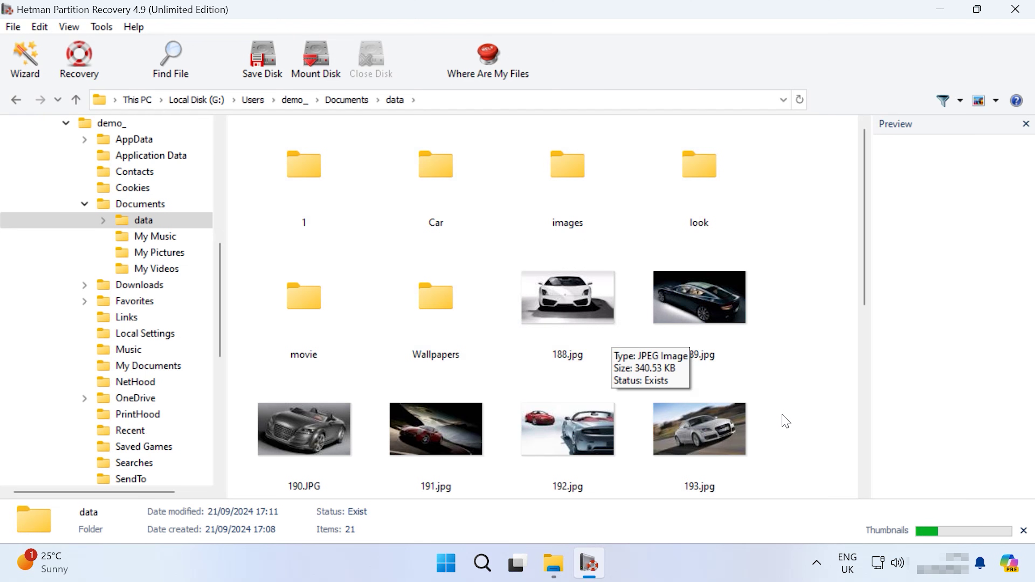
Step: Select 194.jpg, 195.jpg and both .docx files in the data folder
{"action": "scroll", "coordinate": [786, 423], "scroll_direction": "down", "scroll_amount": 4}
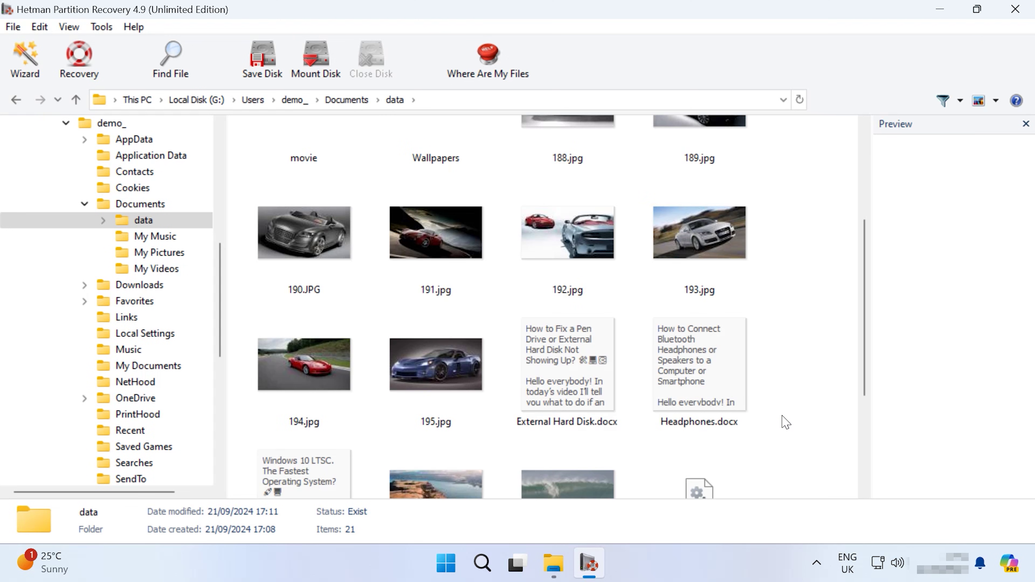
{"action": "scroll", "coordinate": [786, 422], "scroll_direction": "down", "scroll_amount": 4}
{"action": "scroll", "coordinate": [786, 422], "scroll_direction": "up", "scroll_amount": 4}
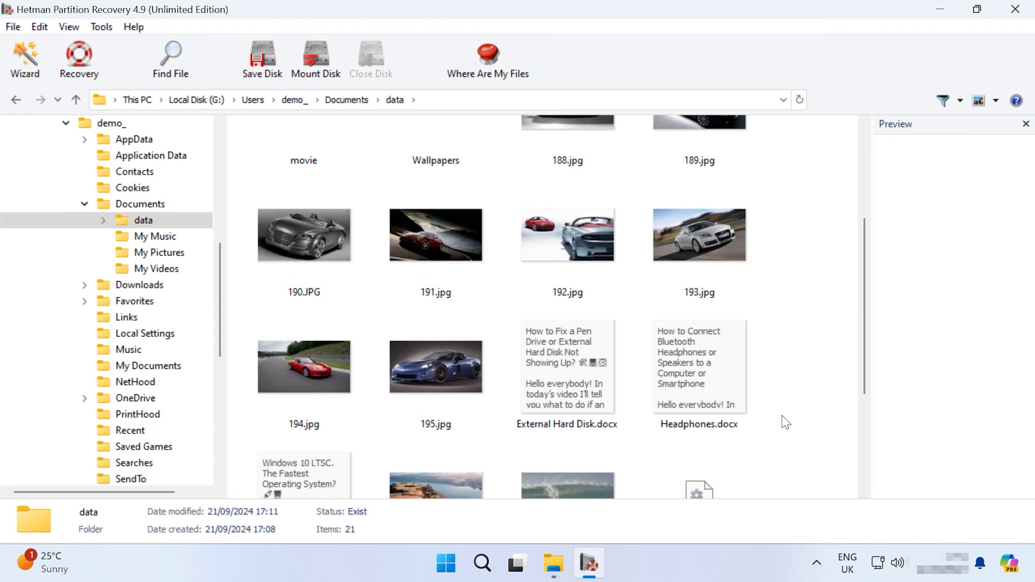
{"action": "left_click_drag", "start_coordinate": [796, 362], "coordinate": [302, 399]}
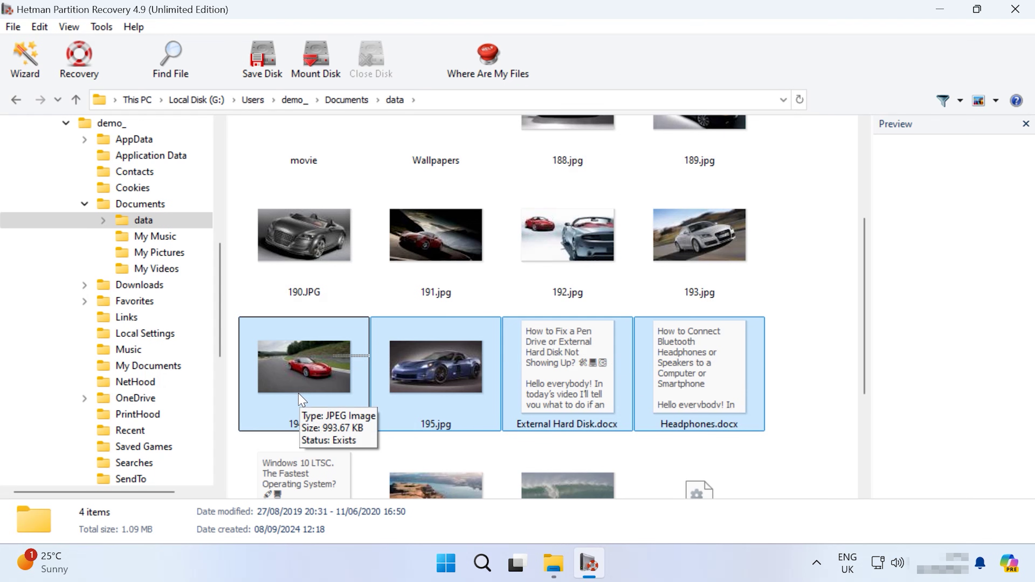
Step: Recover 194.jpg, 195.jpg and the two .docx files to the hard disk at C:\2
{"action": "left_click", "coordinate": [88, 67]}
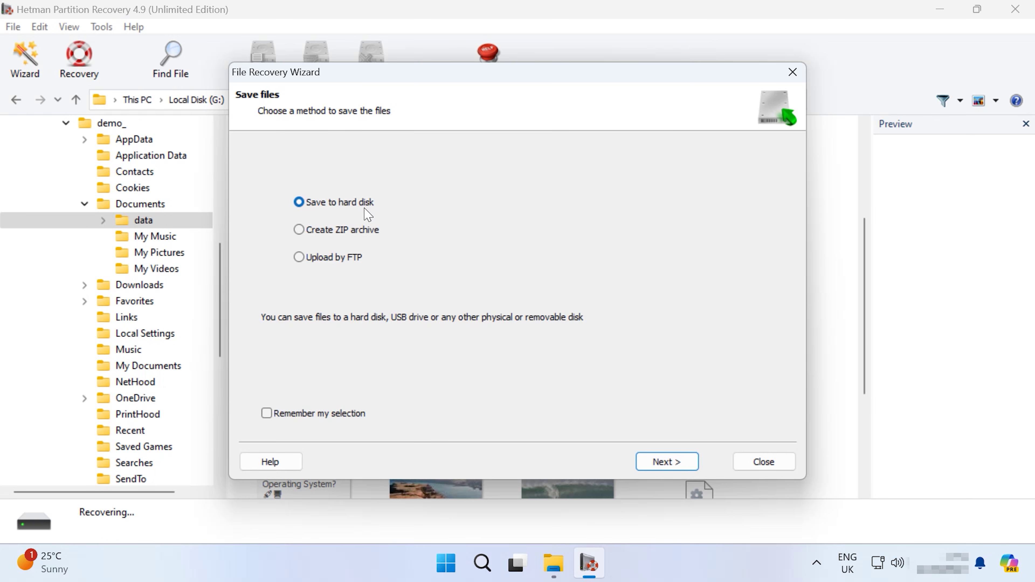
{"action": "left_click", "coordinate": [697, 470]}
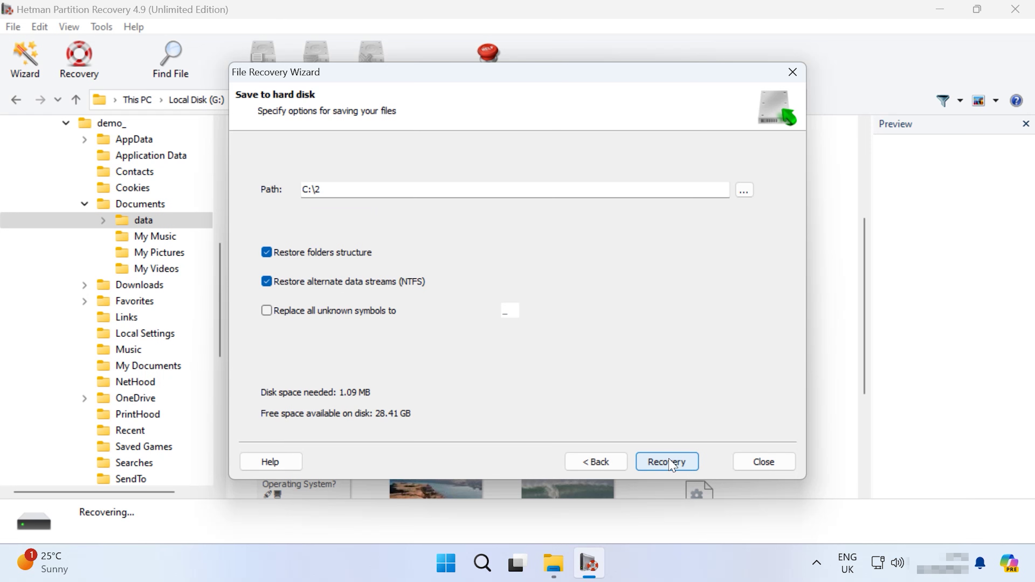
{"action": "left_click", "coordinate": [683, 472]}
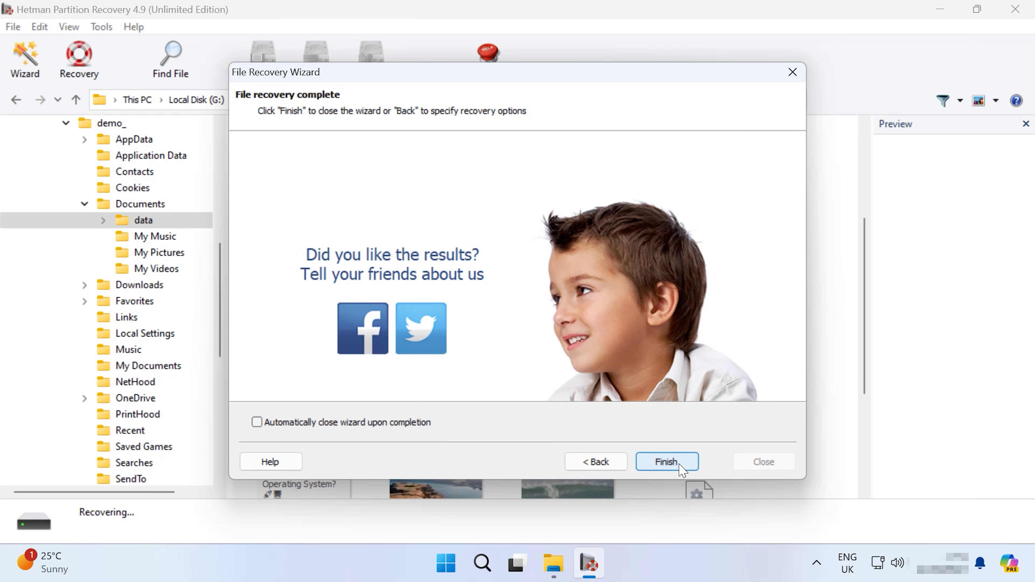
{"action": "left_click", "coordinate": [679, 464]}
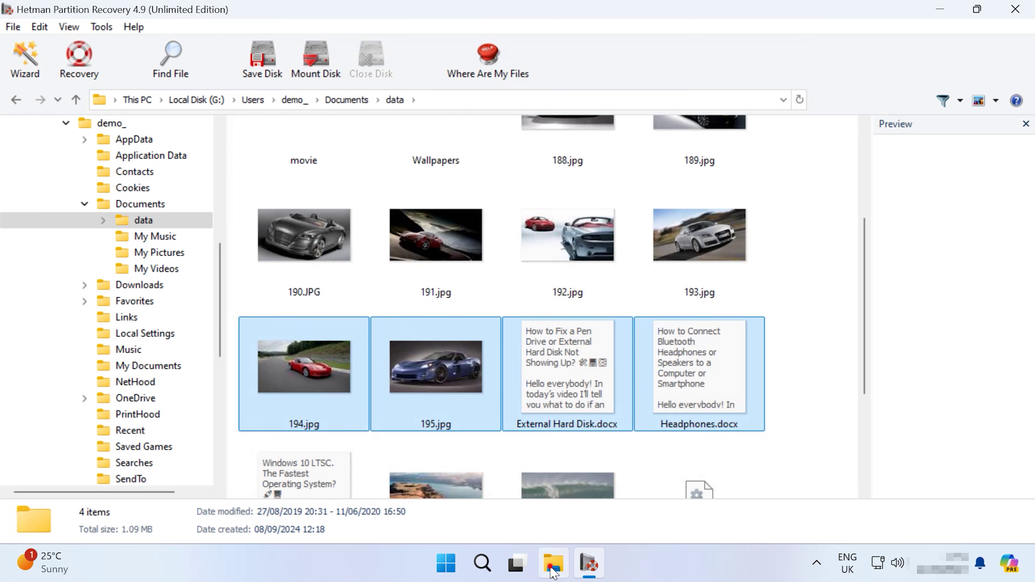
{"action": "left_click", "coordinate": [554, 572]}
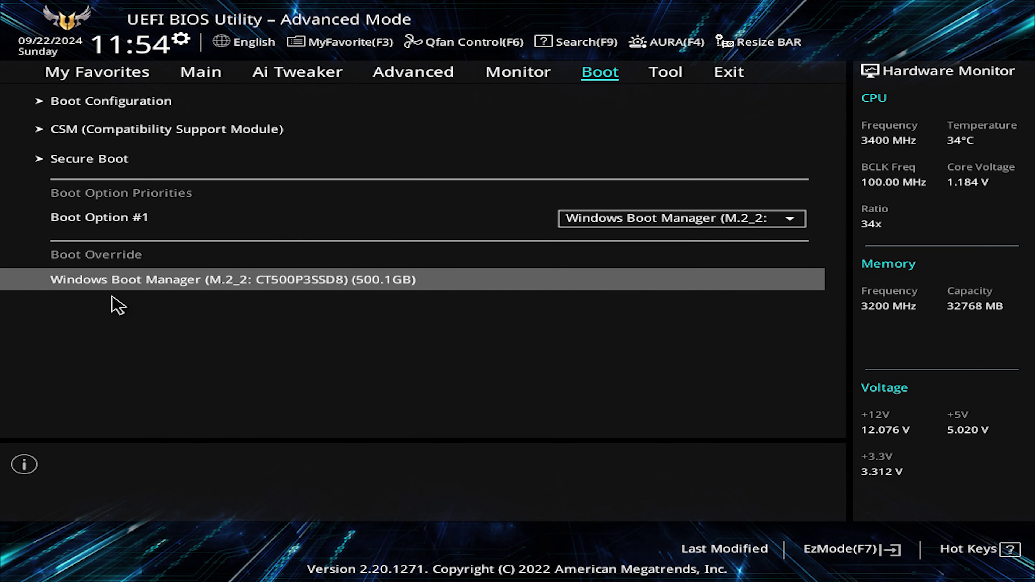
Step: Check the Boot Option #1 choices, keeping Windows Boot Manager as the first boot device
{"action": "left_click", "coordinate": [789, 218]}
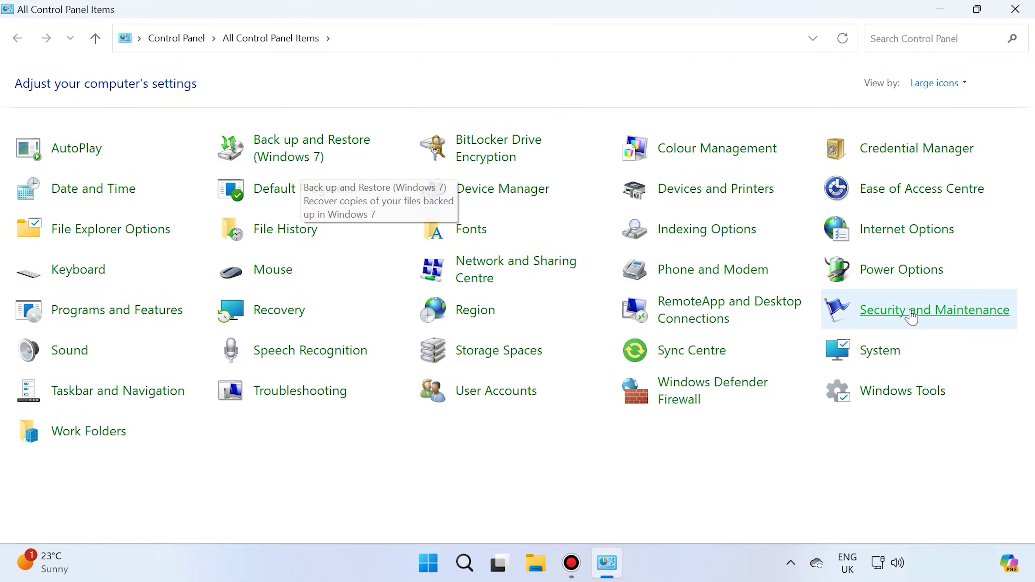
Step: In Power Options, open the power button settings and unlock the greyed-out shutdown settings
{"action": "left_click", "coordinate": [905, 273]}
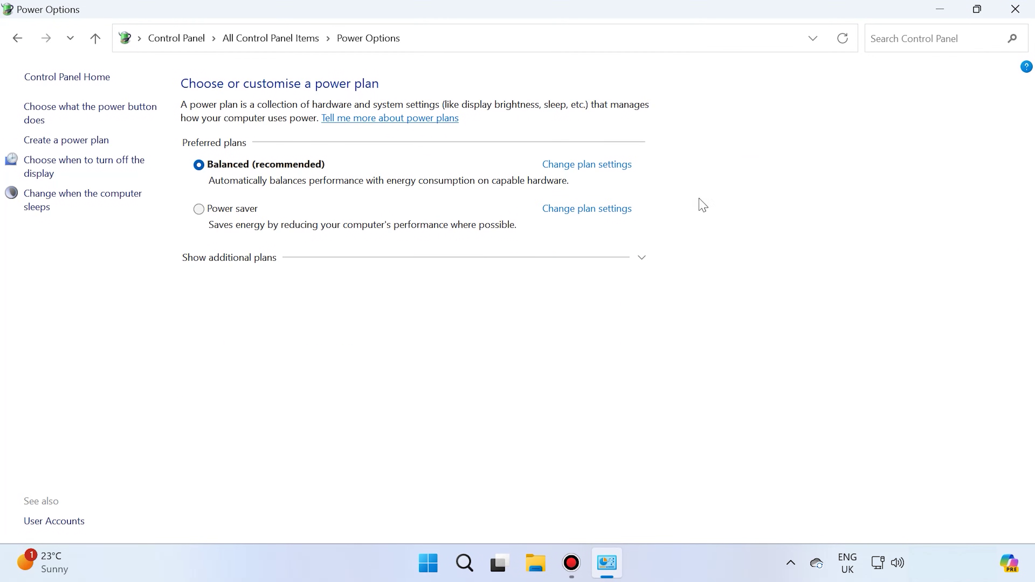
{"action": "left_click", "coordinate": [92, 117]}
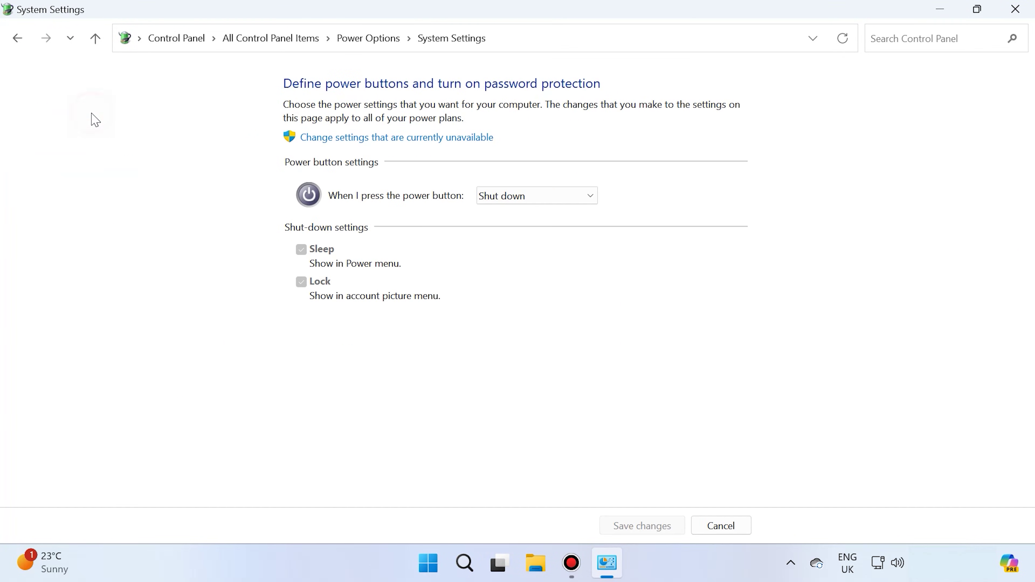
{"action": "left_click", "coordinate": [443, 142]}
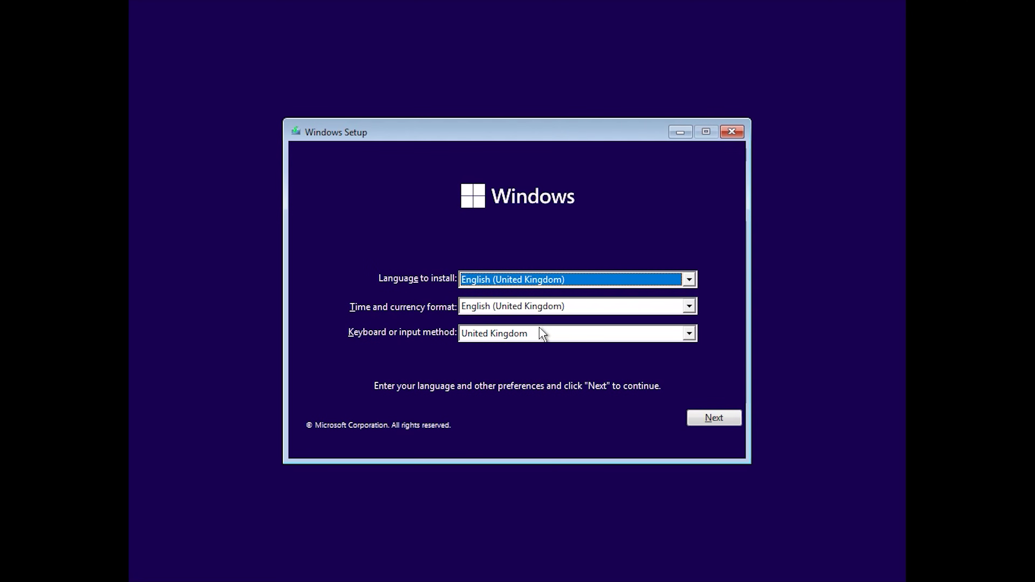
Step: Go to Repair your computer's advanced options, run Start-up Repair, then return to recovery options
{"action": "left_click", "coordinate": [710, 419]}
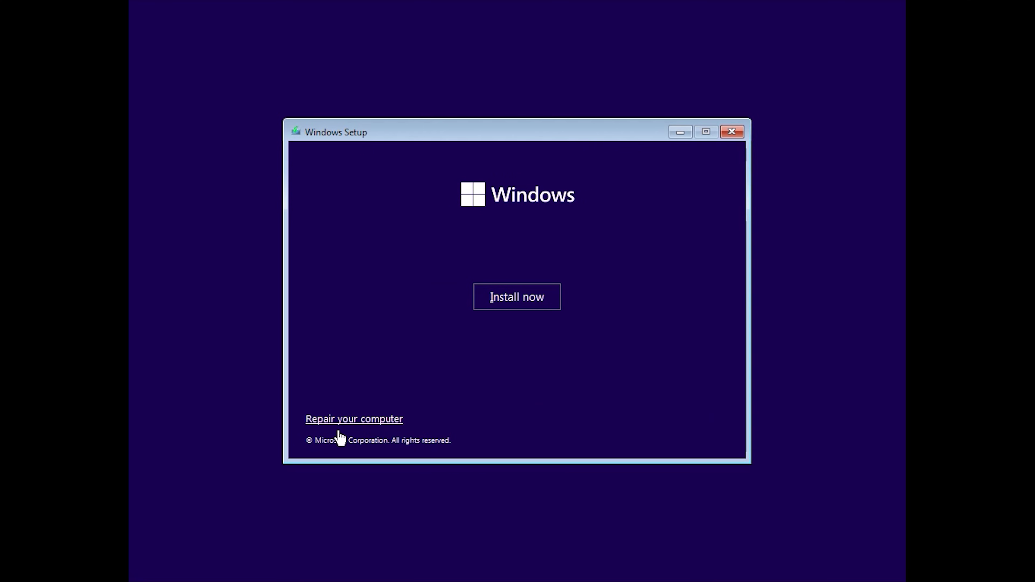
{"action": "left_click", "coordinate": [366, 421]}
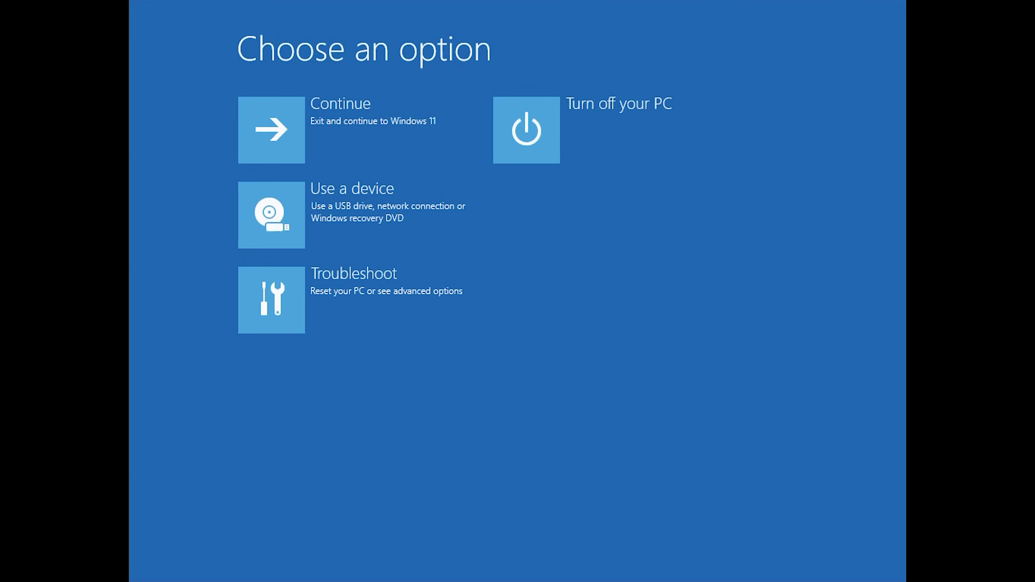
{"action": "left_click", "coordinate": [361, 296]}
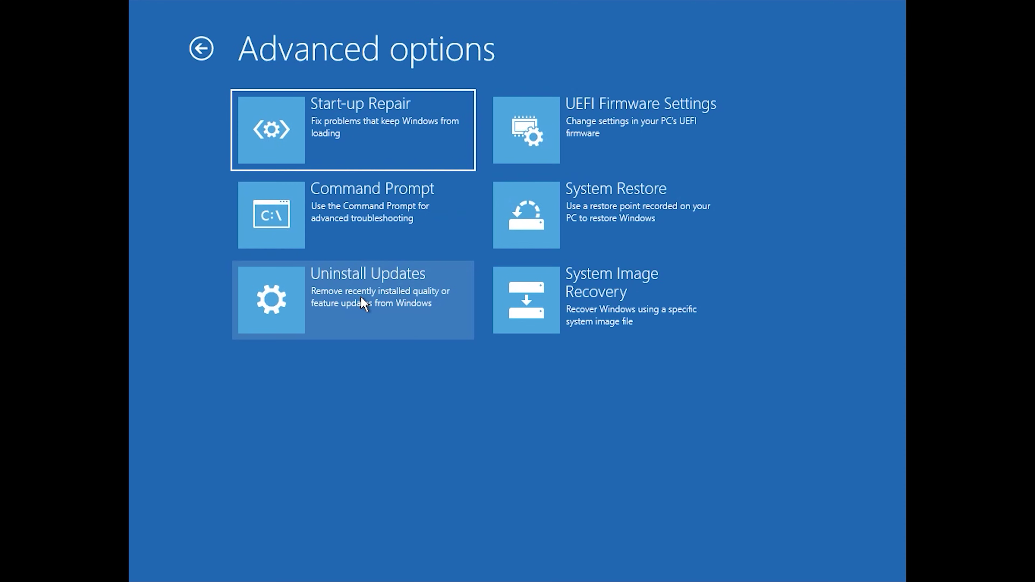
{"action": "left_click", "coordinate": [374, 128]}
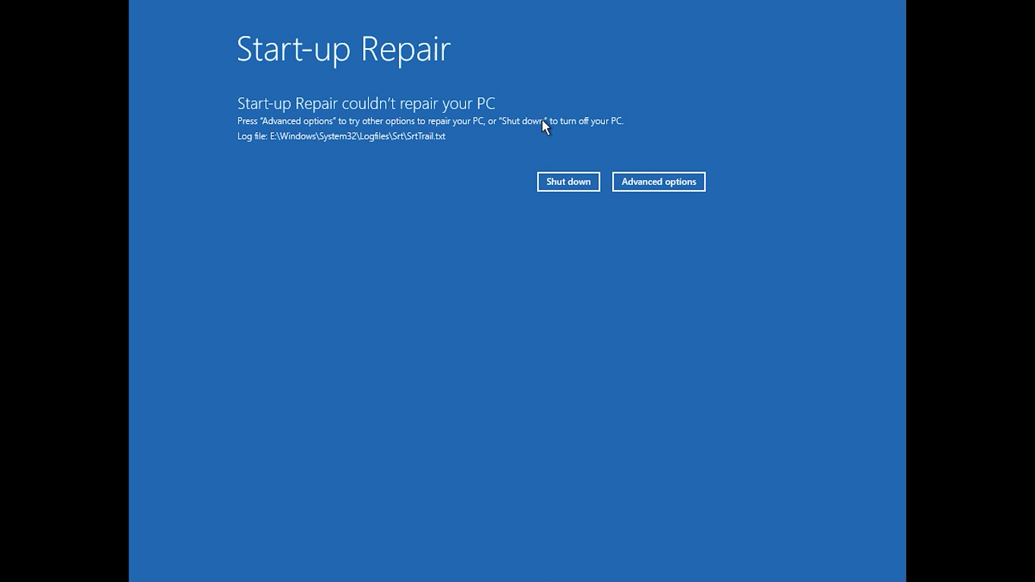
{"action": "left_click", "coordinate": [704, 188]}
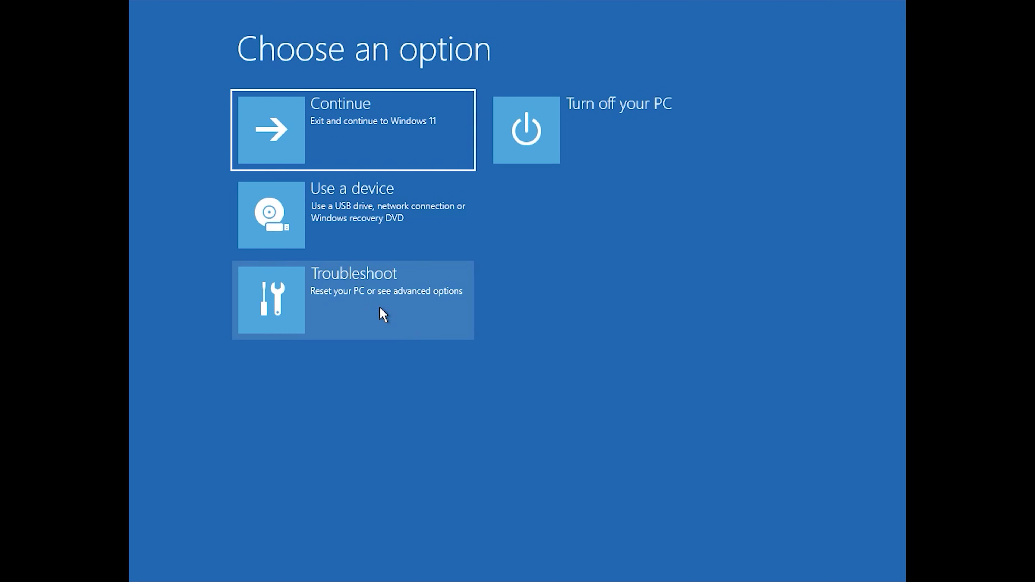
Step: Open the recovery Command Prompt and run bootrec /fixmbr
{"action": "left_click", "coordinate": [363, 300]}
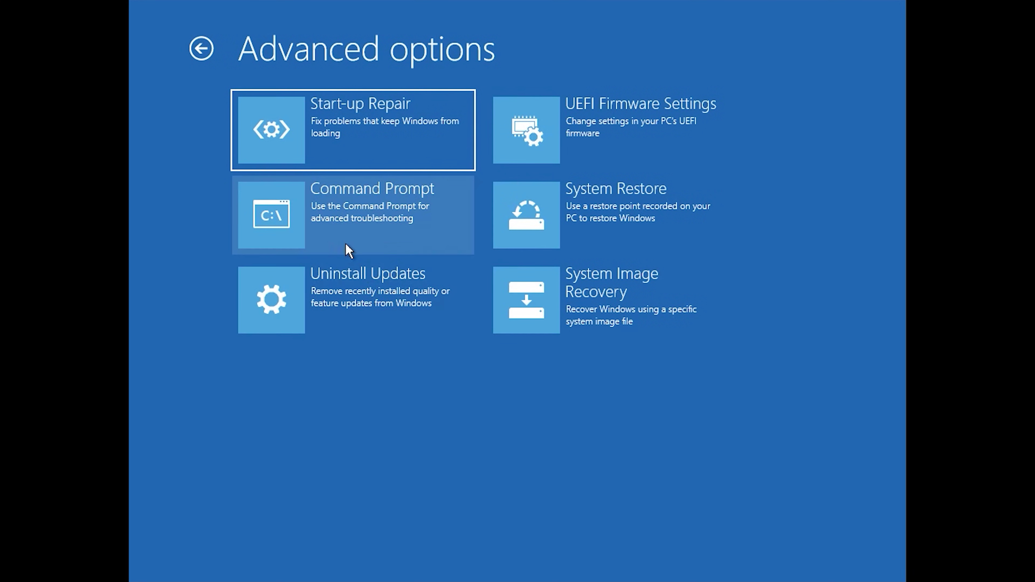
{"action": "left_click", "coordinate": [389, 222]}
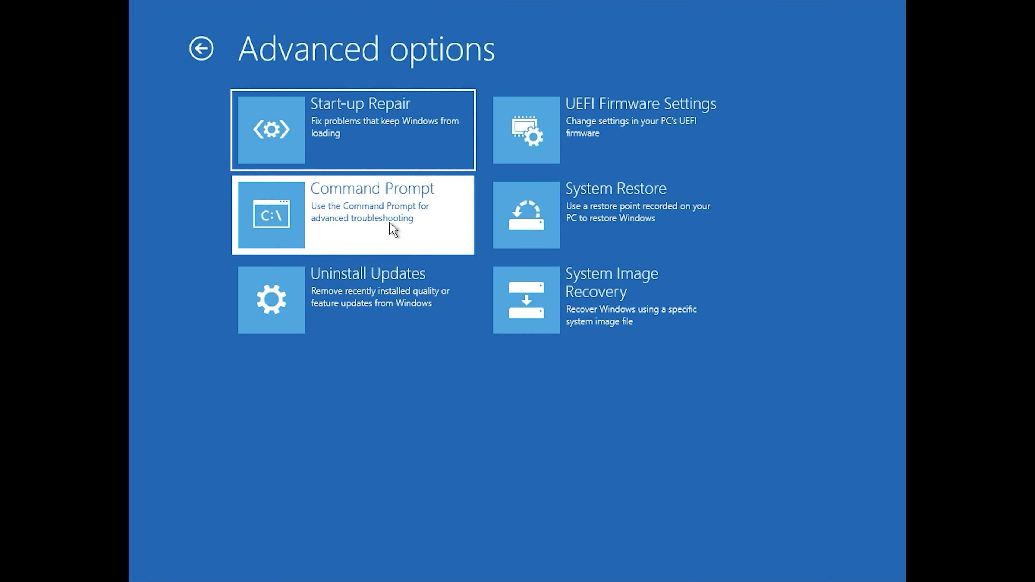
{"action": "type", "text": "bootre"}
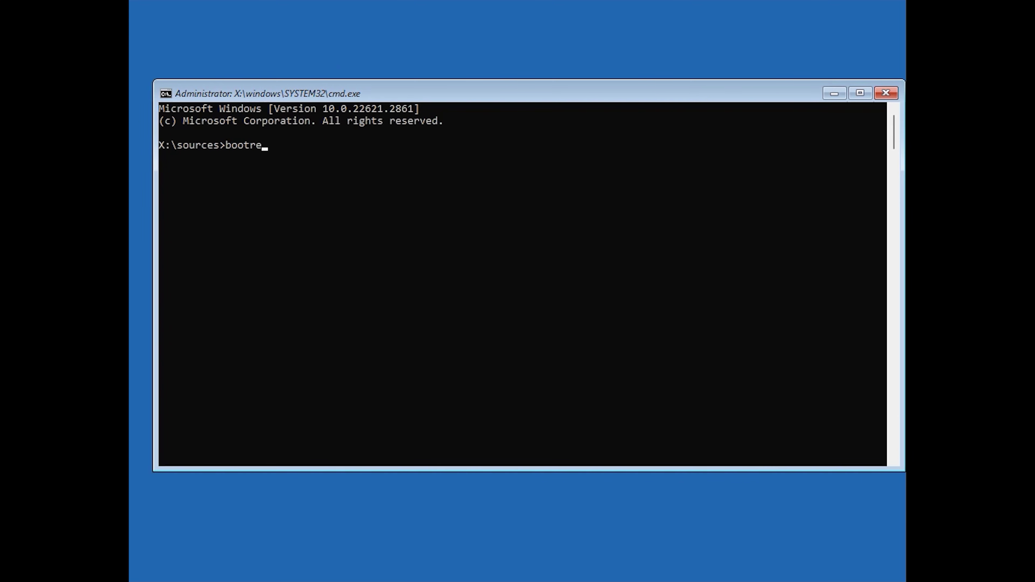
{"action": "type", "text": "c /fixmbr"}
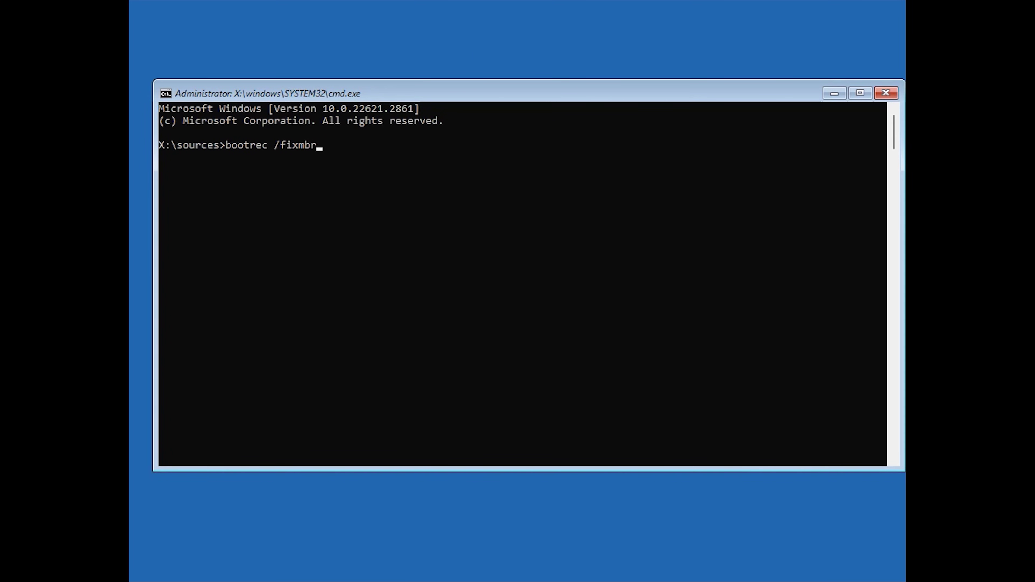
{"action": "key", "text": "Return"}
Step: Run bootrec /fixboot, bootrec /scanos and bootrec /rebuildbcd in turn
{"action": "type", "text": "bootrec /fix"}
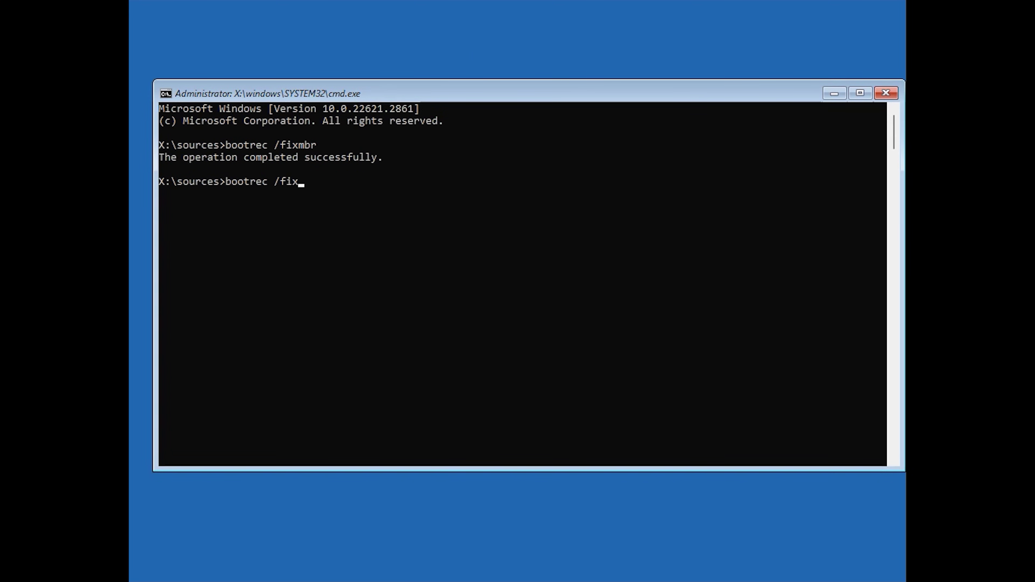
{"action": "type", "text": "boot"}
{"action": "key", "text": "Return"}
{"action": "type", "text": "bootrec /s"}
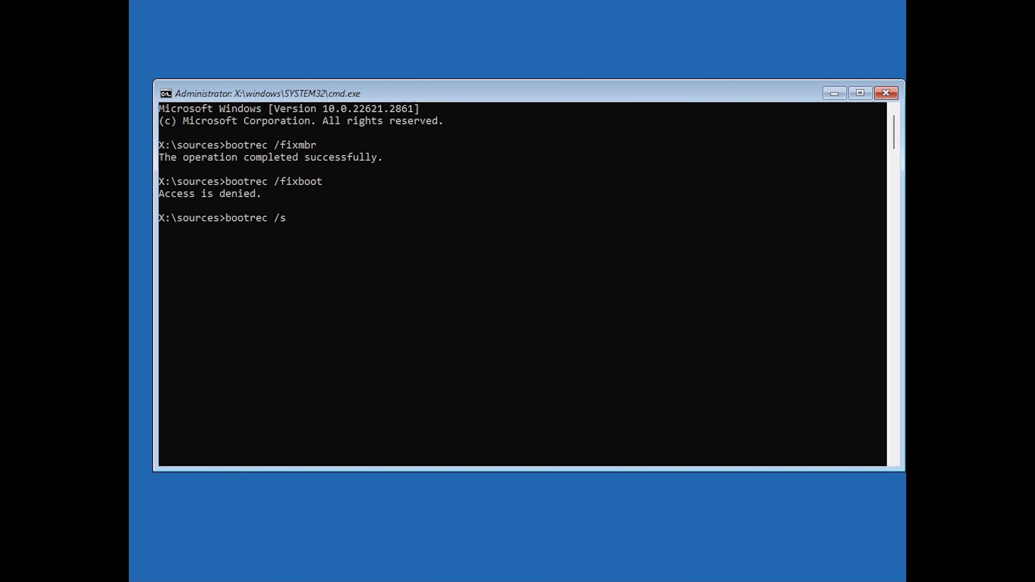
{"action": "type", "text": "canos"}
{"action": "key", "text": "Return"}
{"action": "type", "text": "bootrec /rebuildbcd"}
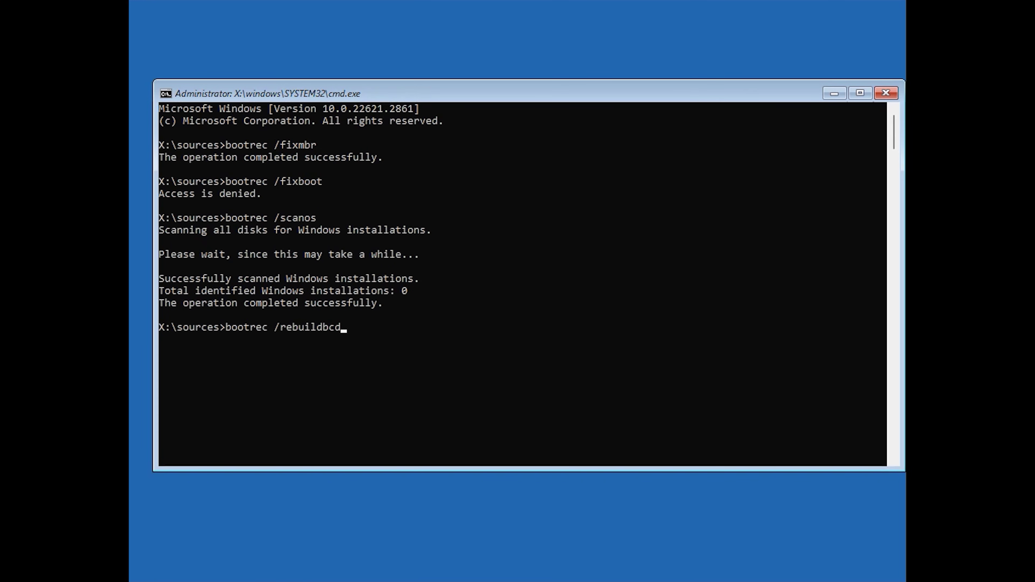
{"action": "key", "text": "Return"}
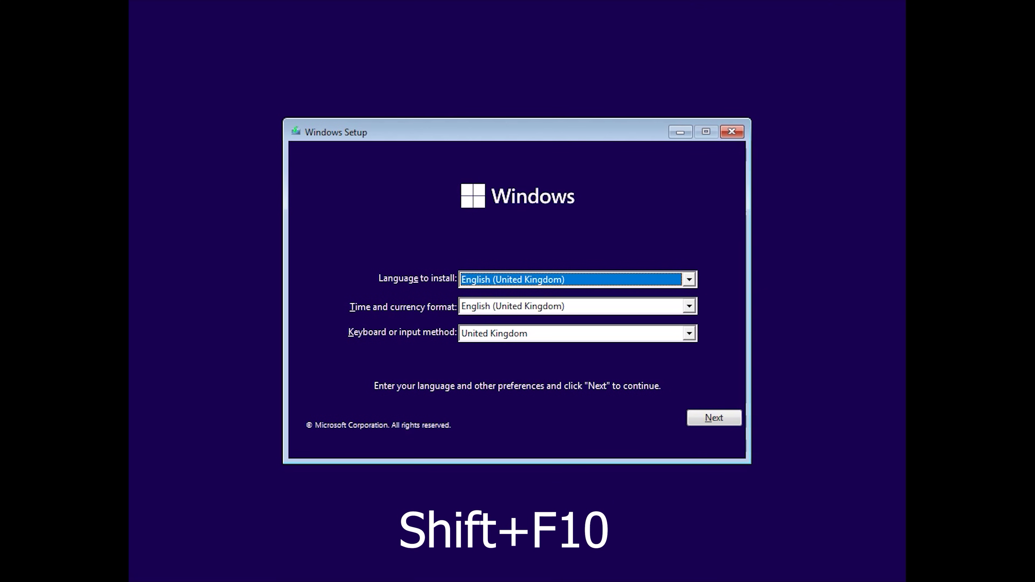
Step: Open a console with Shift+F10, list volumes in DiskPart and mark drive E of Volume 3
{"action": "key", "text": "shift+F10"}
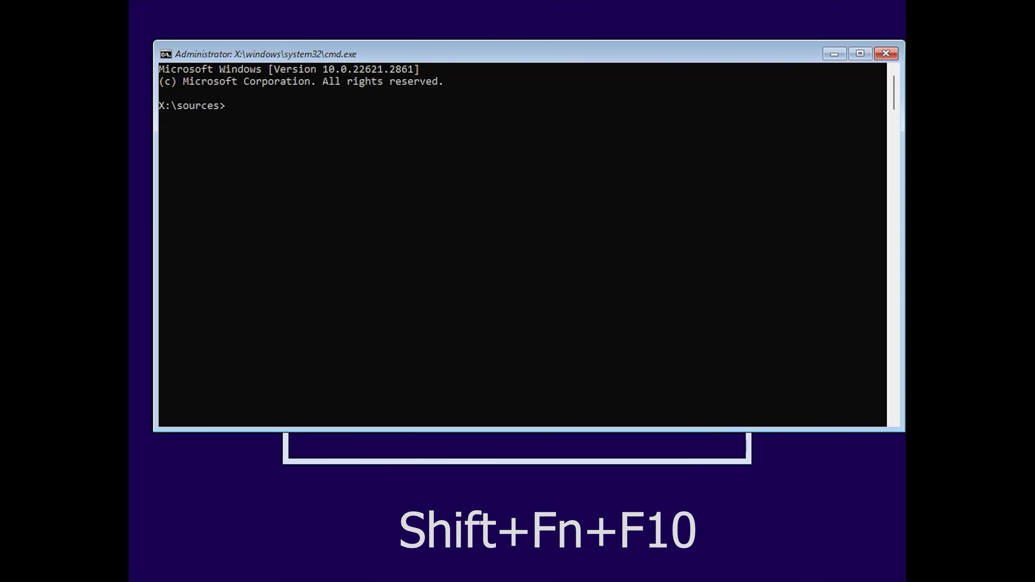
{"action": "type", "text": "diskpart"}
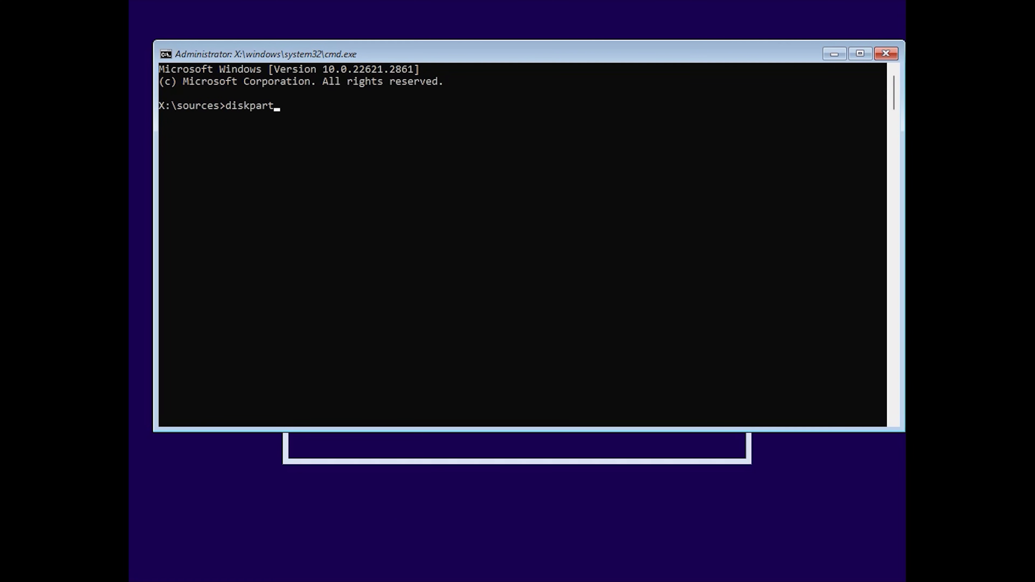
{"action": "key", "text": "Return"}
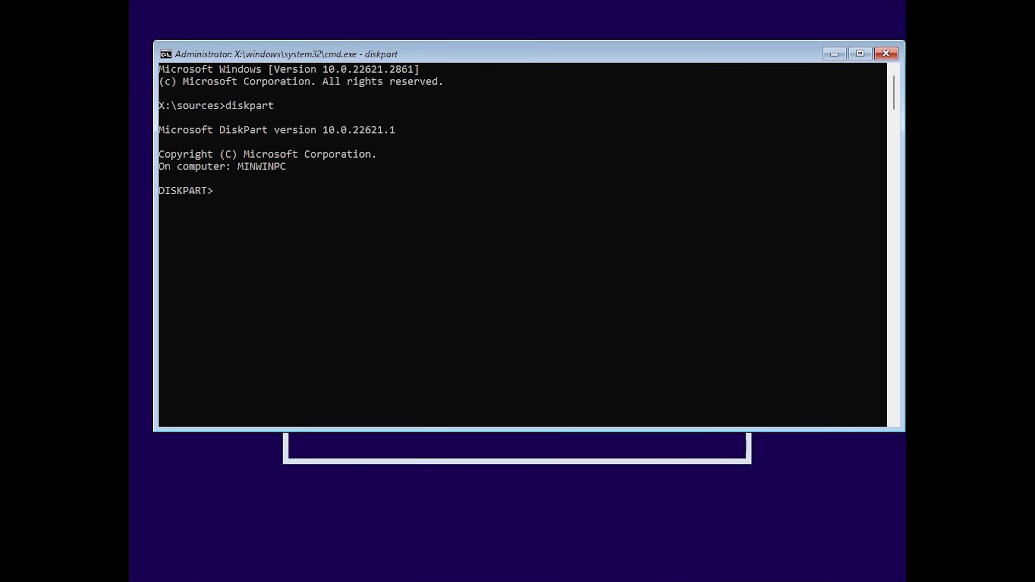
{"action": "type", "text": "list volume"}
{"action": "key", "text": "Return"}
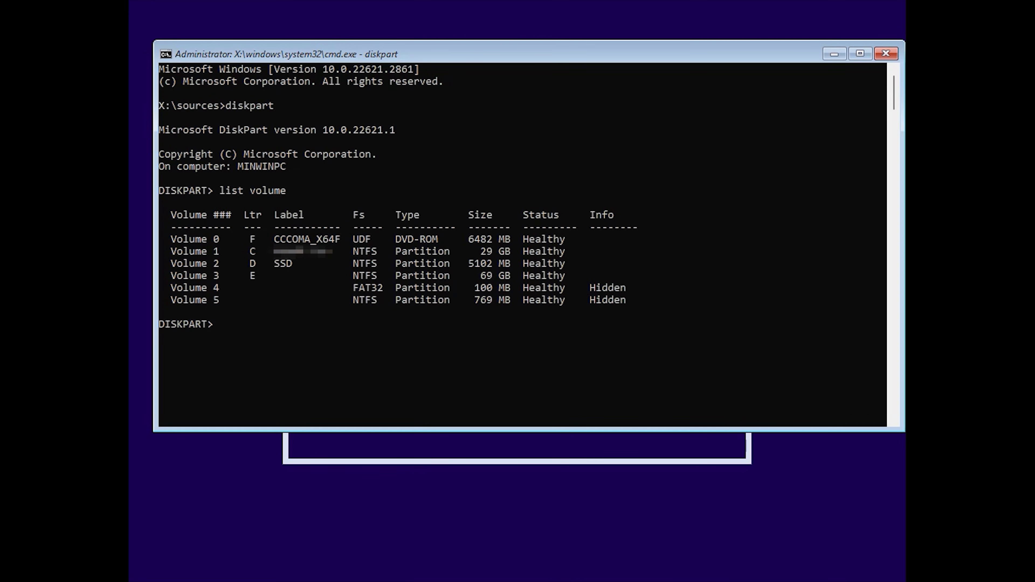
{"action": "left_click", "coordinate": [361, 276]}
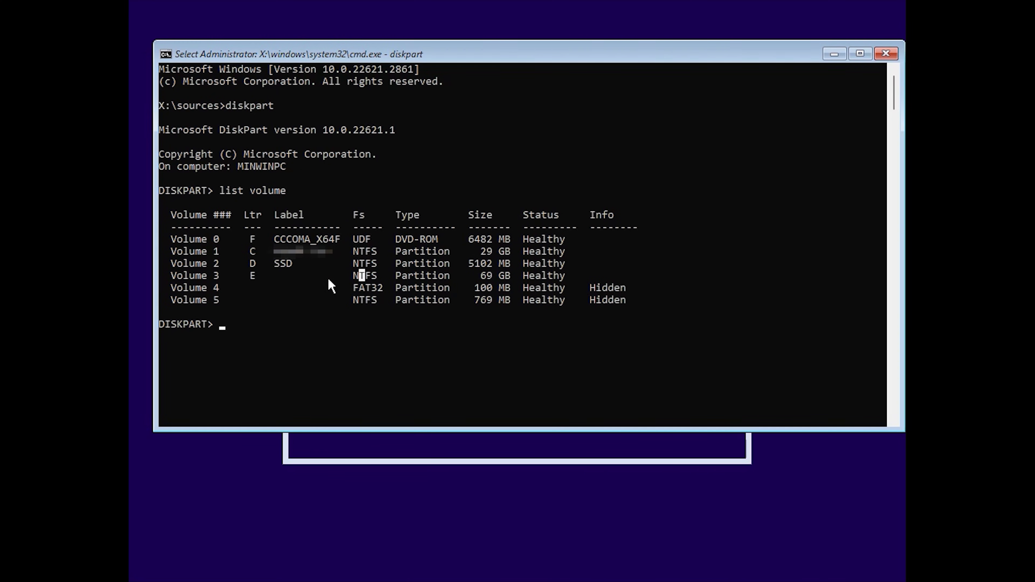
{"action": "left_click", "coordinate": [247, 278]}
Step: Exit DiskPart and run chkdsk E: /f /r on the Windows drive
{"action": "type", "text": "exit"}
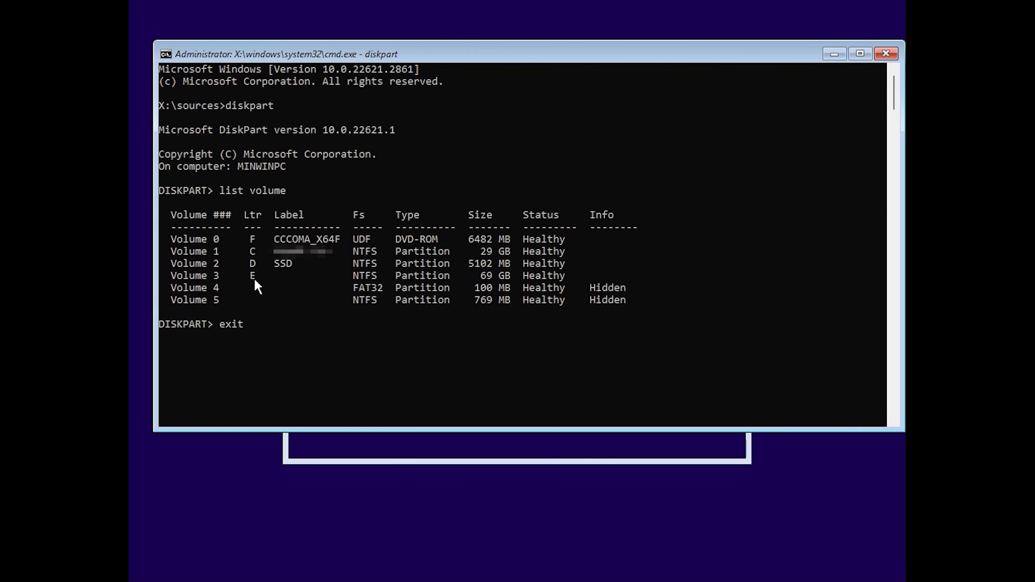
{"action": "key", "text": "Return"}
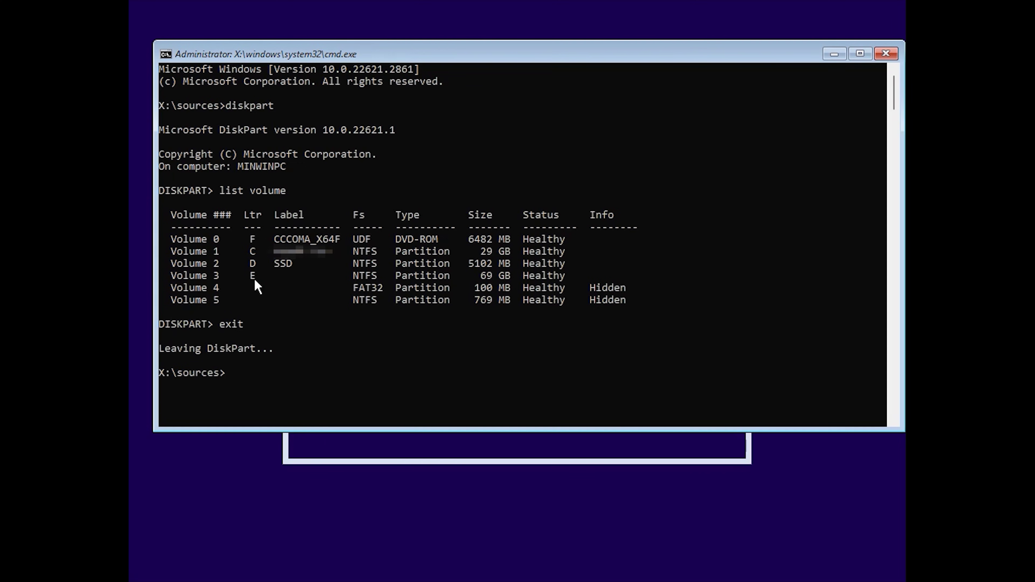
{"action": "type", "text": "chkdsk E: /f /r"}
{"action": "key", "text": "Return"}
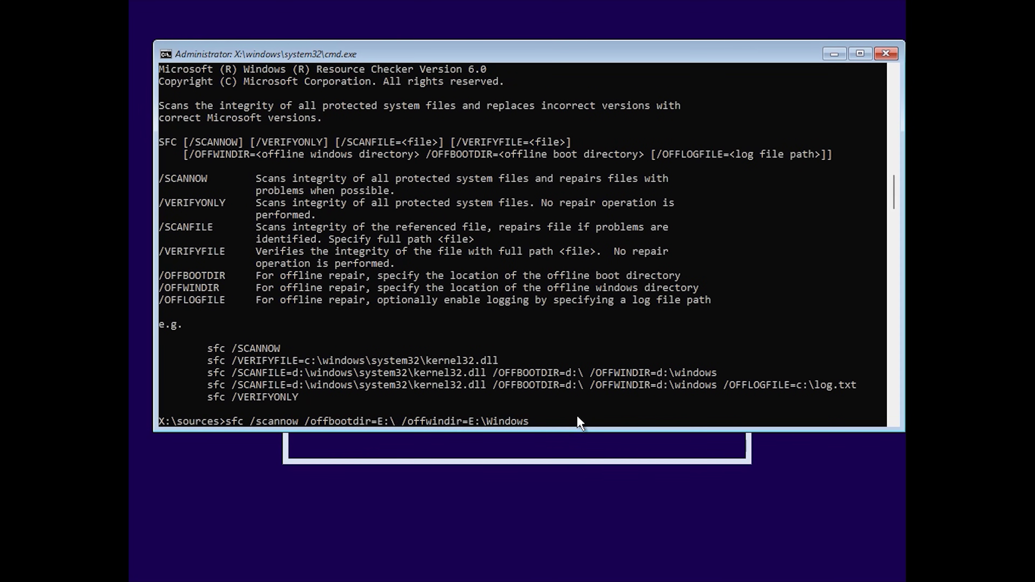
Step: Run sfc /scannow /offbootdir=E:\ /offwindir=E:\Windows as an offline system file check
{"action": "key", "text": "Return"}
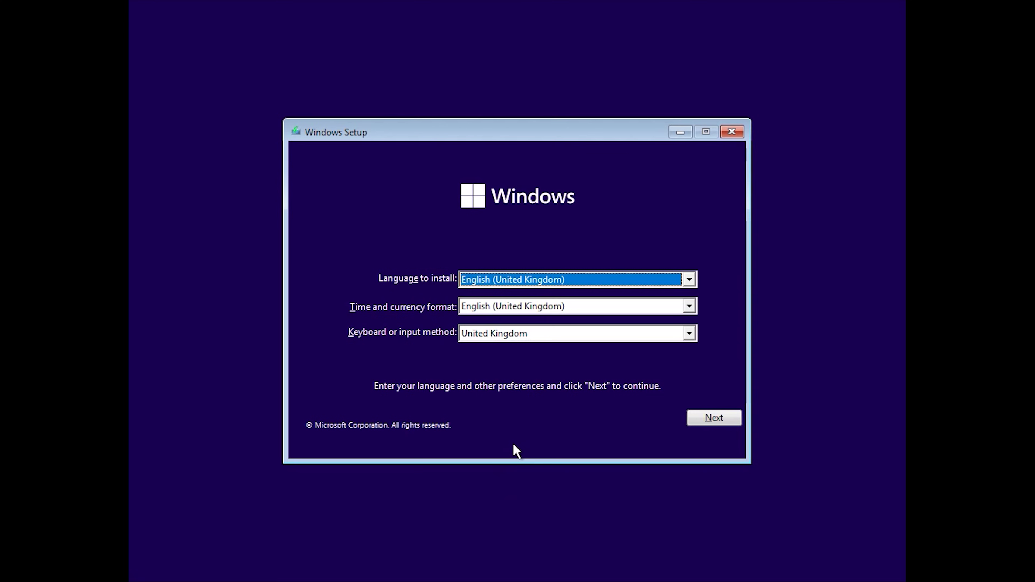
Step: Open a console, list volumes in DiskPart, and mark drive E and the Volume 4 row
{"action": "key", "text": "shift+F10"}
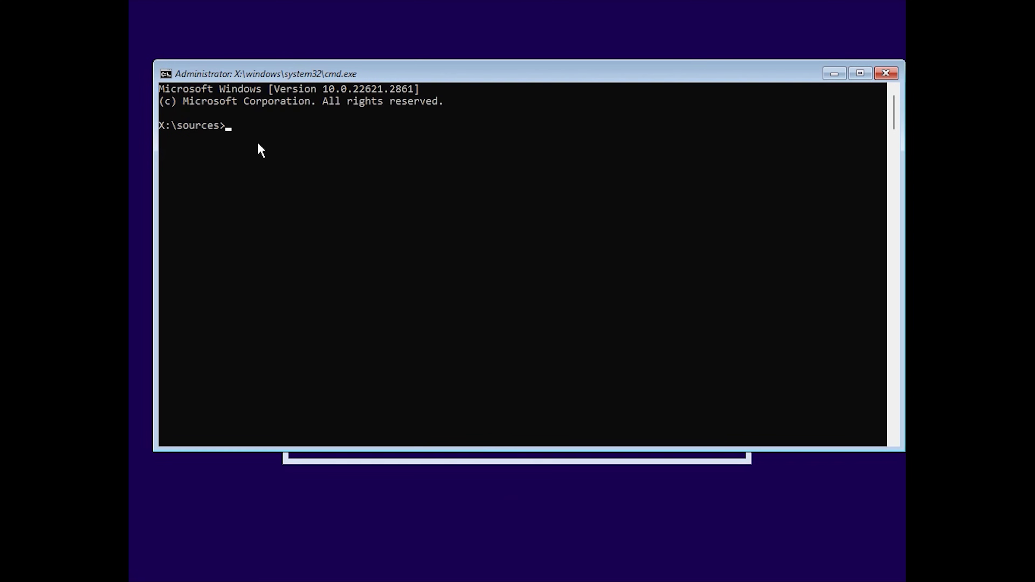
{"action": "type", "text": "diskpart"}
{"action": "key", "text": "Return"}
{"action": "type", "text": "li"}
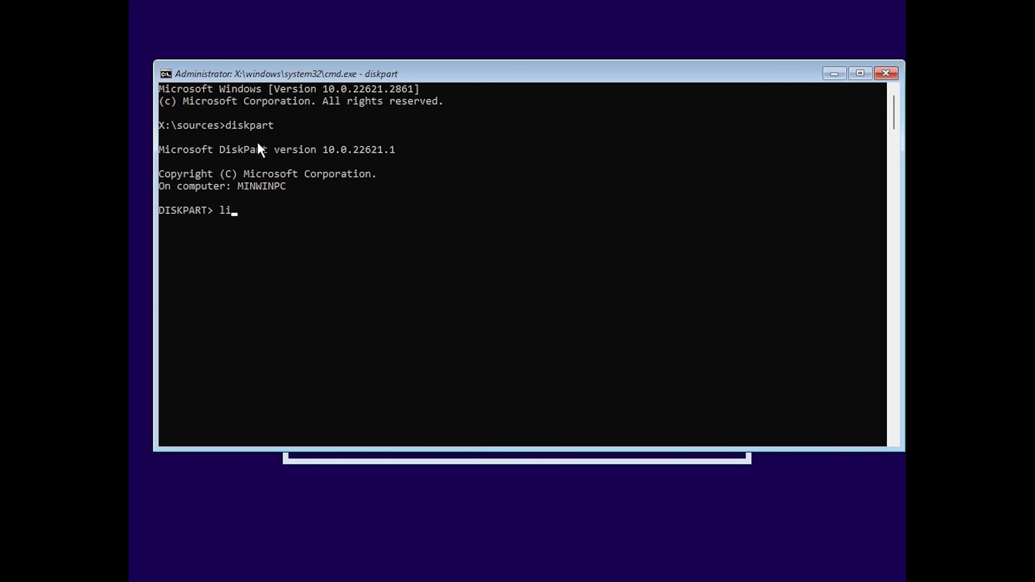
{"action": "type", "text": "st volume"}
{"action": "key", "text": "Return"}
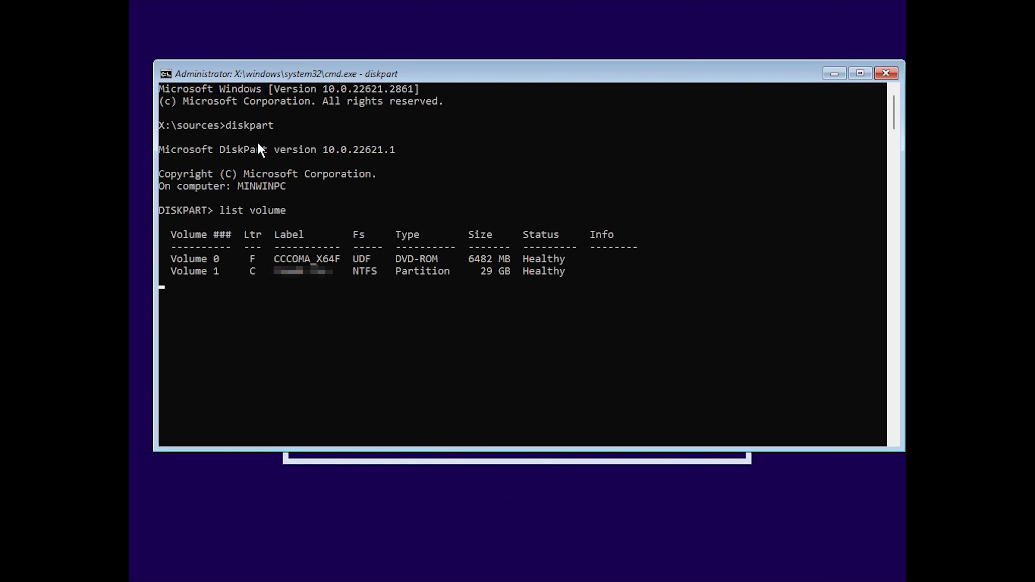
{"action": "left_click_drag", "start_coordinate": [253, 296], "coordinate": [262, 300]}
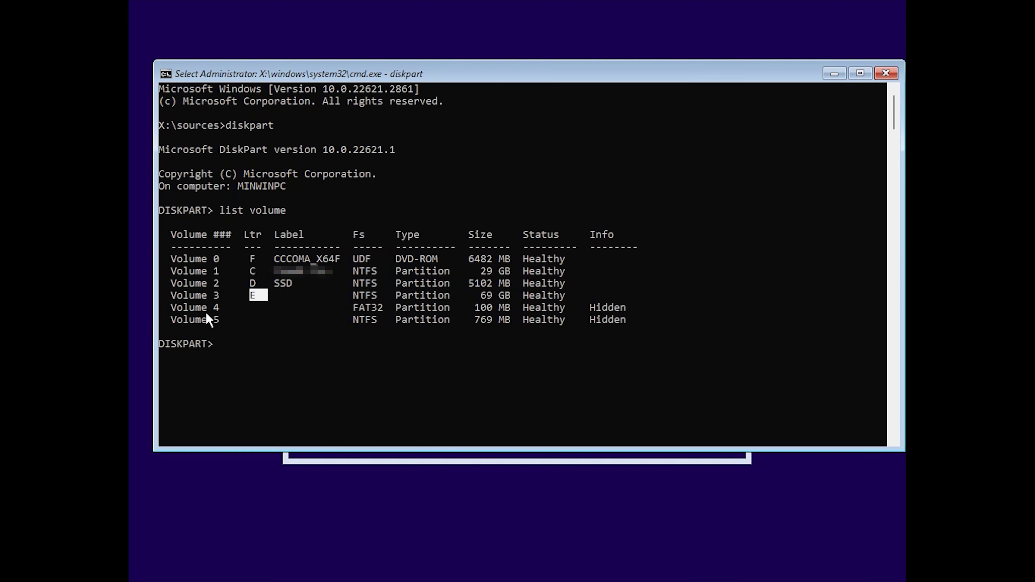
{"action": "left_click", "coordinate": [222, 308]}
Step: Select volume 4, assign it drive letter Z and exit DiskPart
{"action": "type", "text": "select vo"}
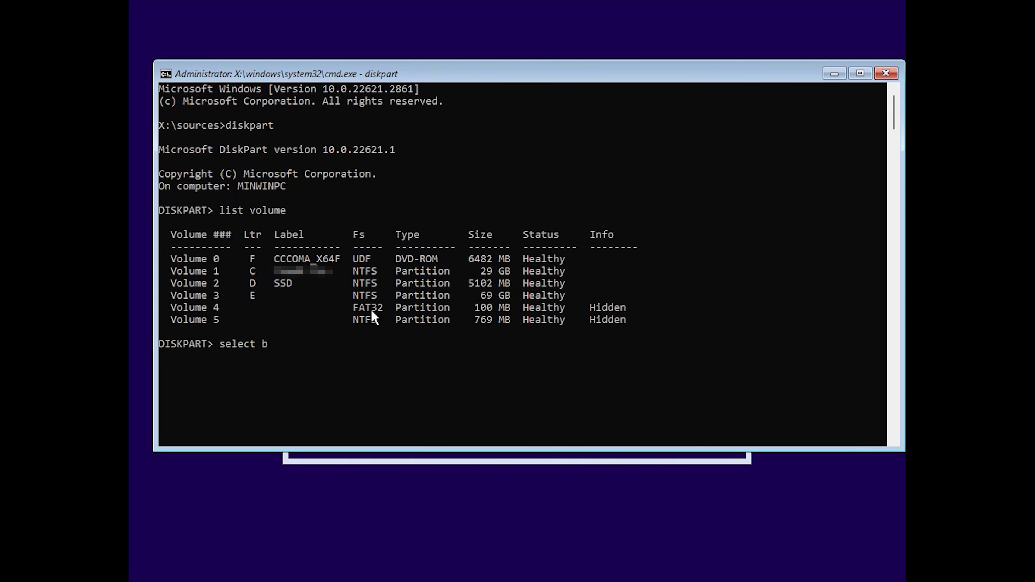
{"action": "type", "text": "lume 4"}
{"action": "key", "text": "Return"}
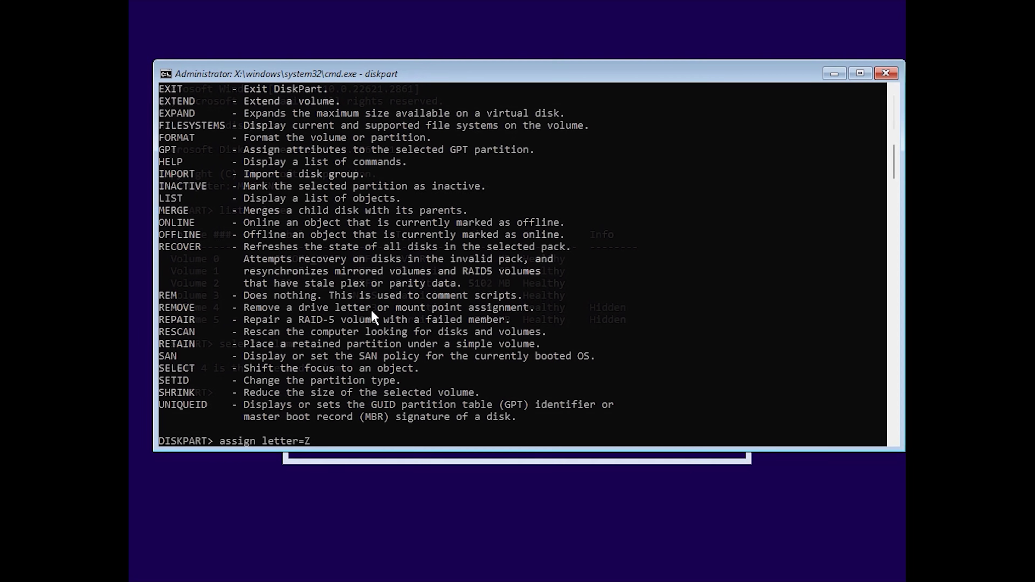
{"action": "type", "text": "ZZ"}
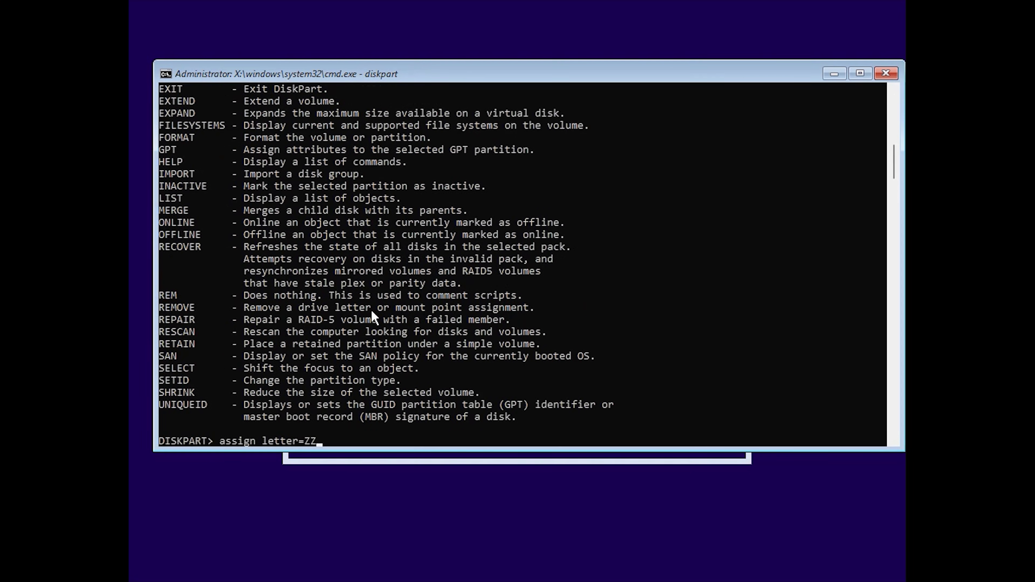
{"action": "key", "text": "BackSpace"}
{"action": "key", "text": "Return"}
{"action": "type", "text": "exit"}
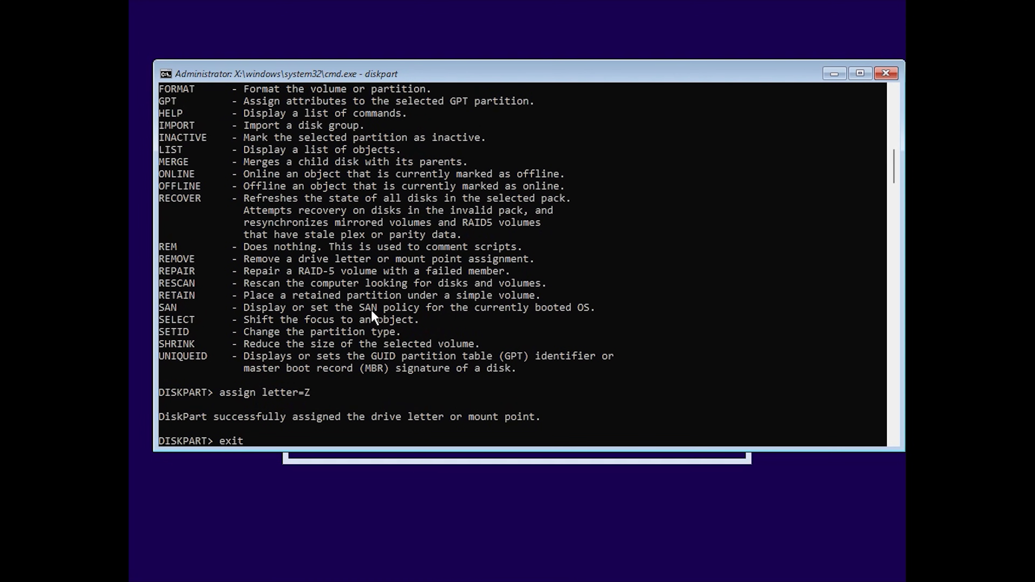
{"action": "key", "text": "Return"}
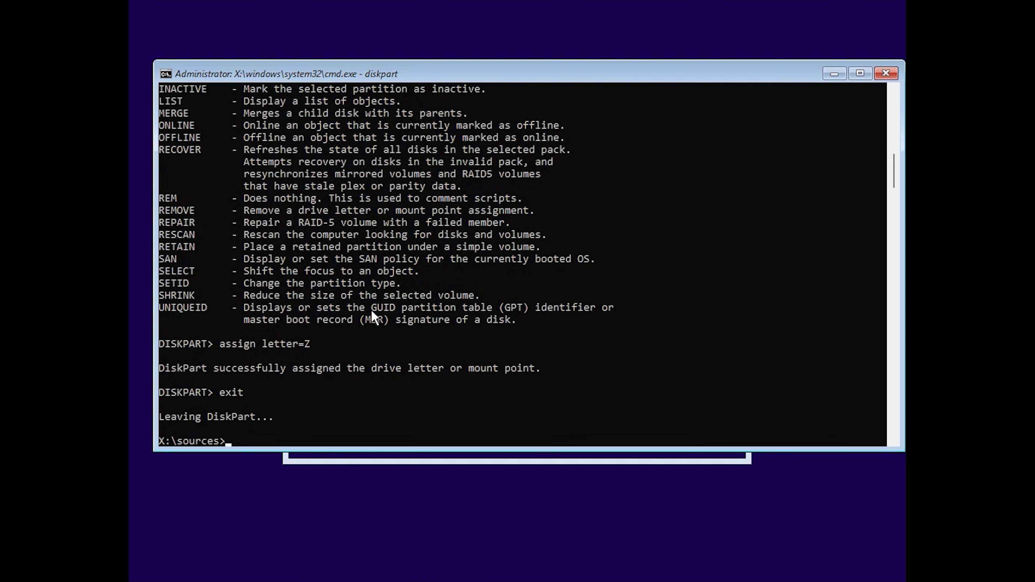
{"action": "type", "text": "bcdboot E:\\Windows /s"}
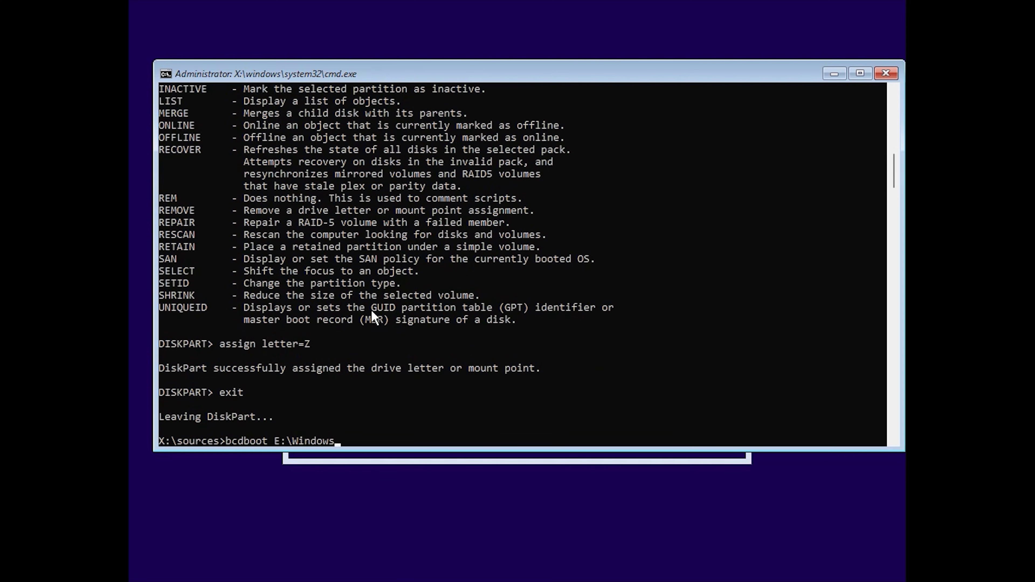
{"action": "type", "text": " Z: /f ALL"}
Step: Run bcdboot E:\Windows /s Z: /f ALL to create the boot files on Z
{"action": "key", "text": "Return"}
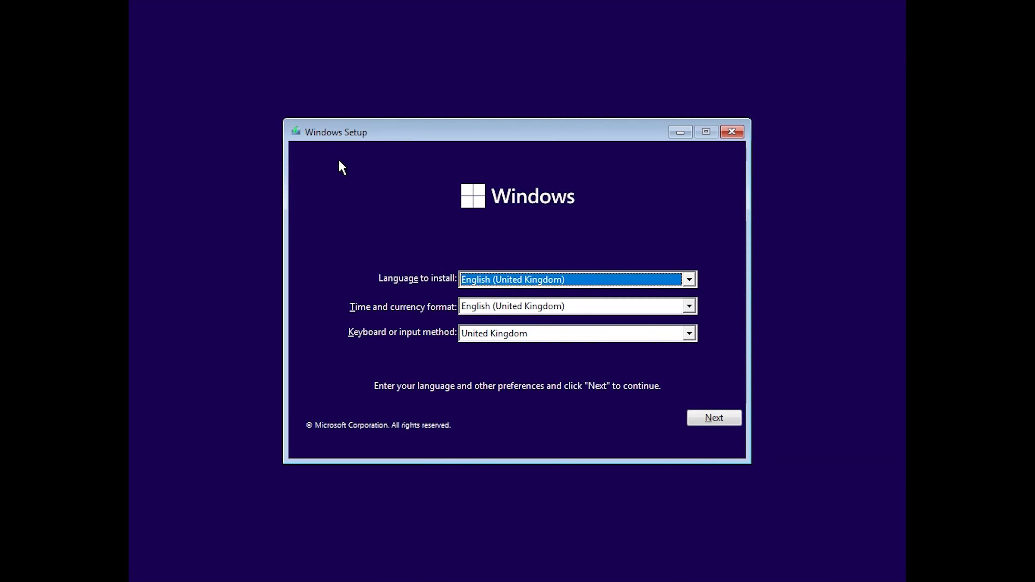
Step: Continue past the English (United Kingdom) language page to the Install now screen
{"action": "left_click", "coordinate": [725, 423]}
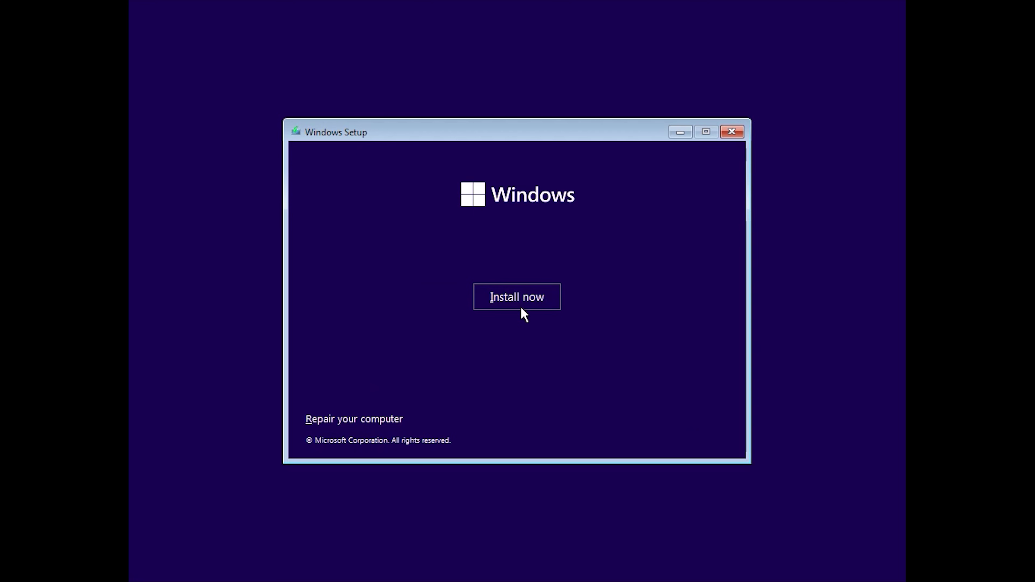